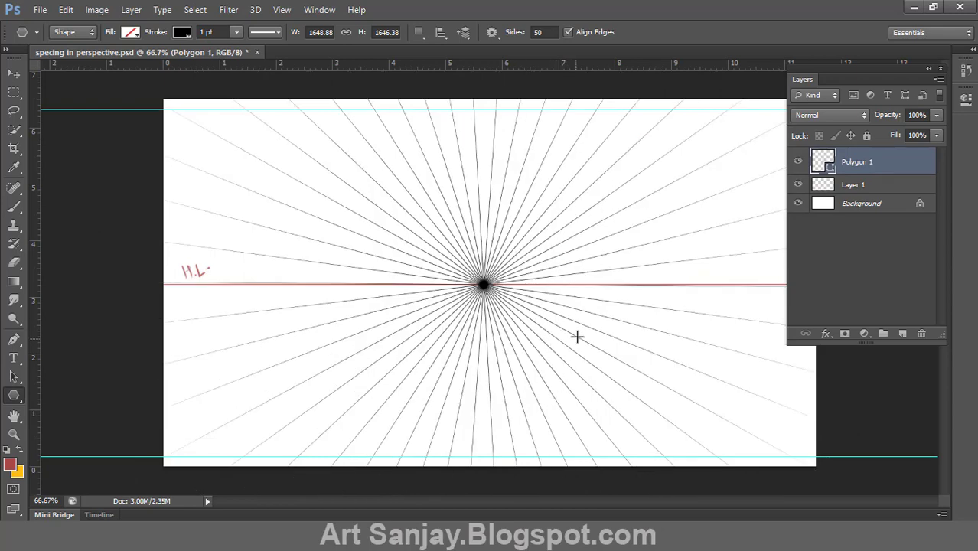
# Lower the Polygon 1 layer's fill to 66% and add a new layer above it.
pyautogui.moveTo(935, 134); pyautogui.dragTo(909, 156)
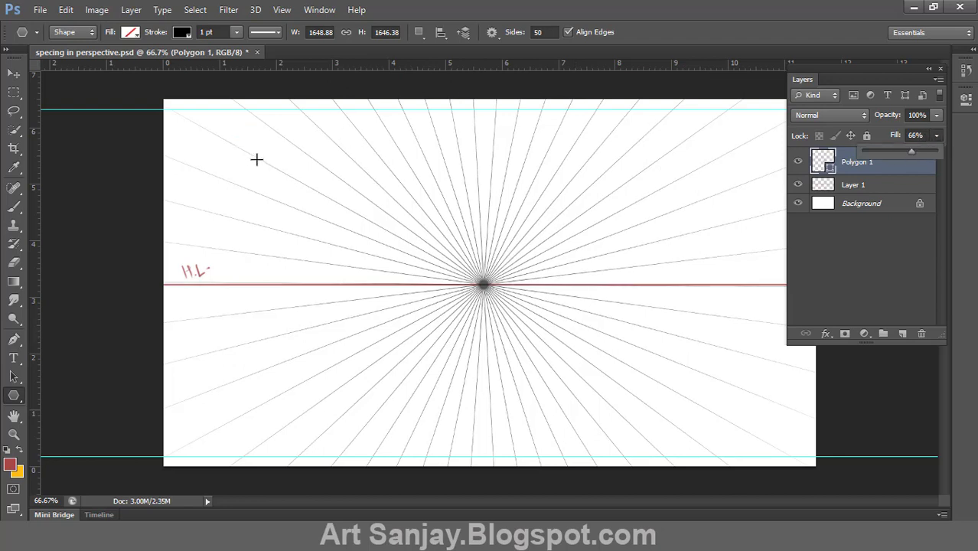
pyautogui.press('b')
pyautogui.click(14, 76)
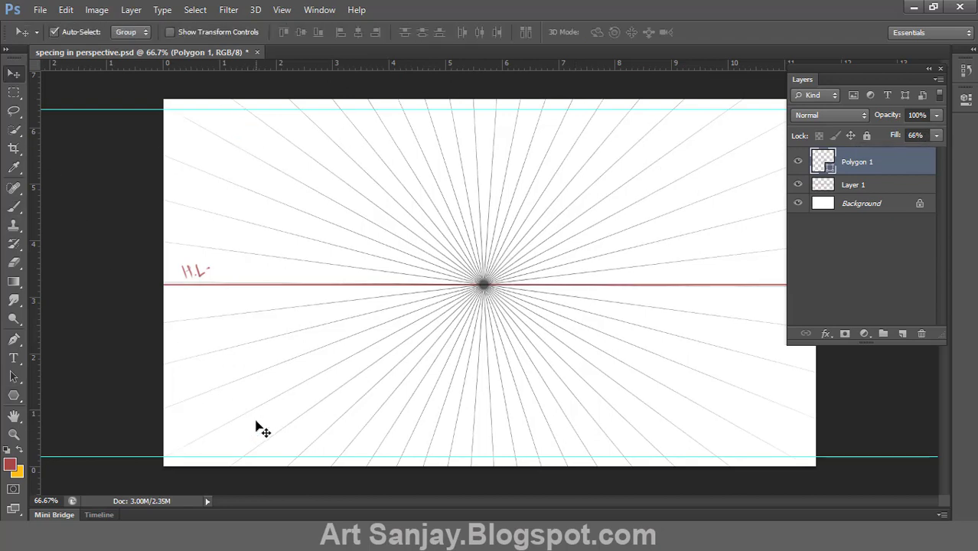
pyautogui.press('b')
pyautogui.press('v')
pyautogui.click(902, 334)
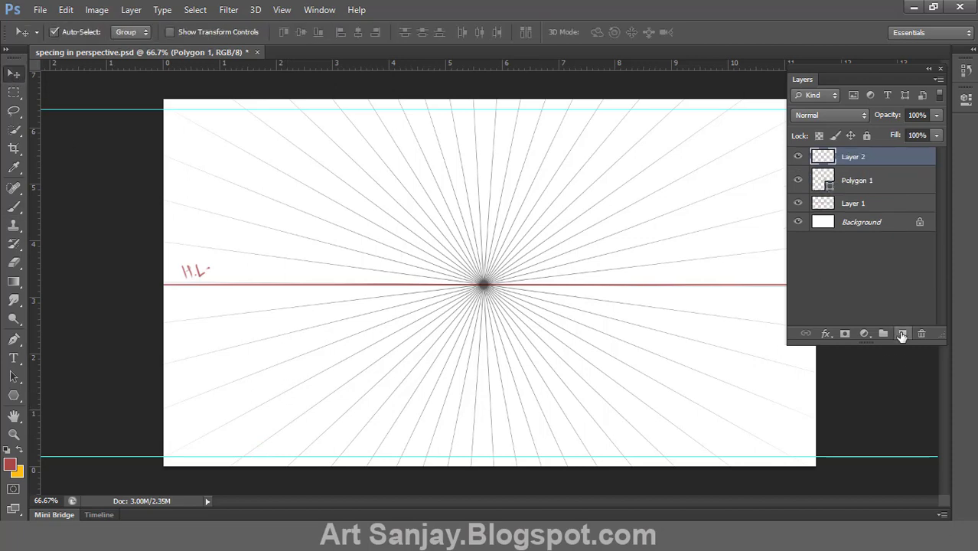
# Try the Brush with a test stroke, undo it, and set the brush size to 5.
pyautogui.press('b')
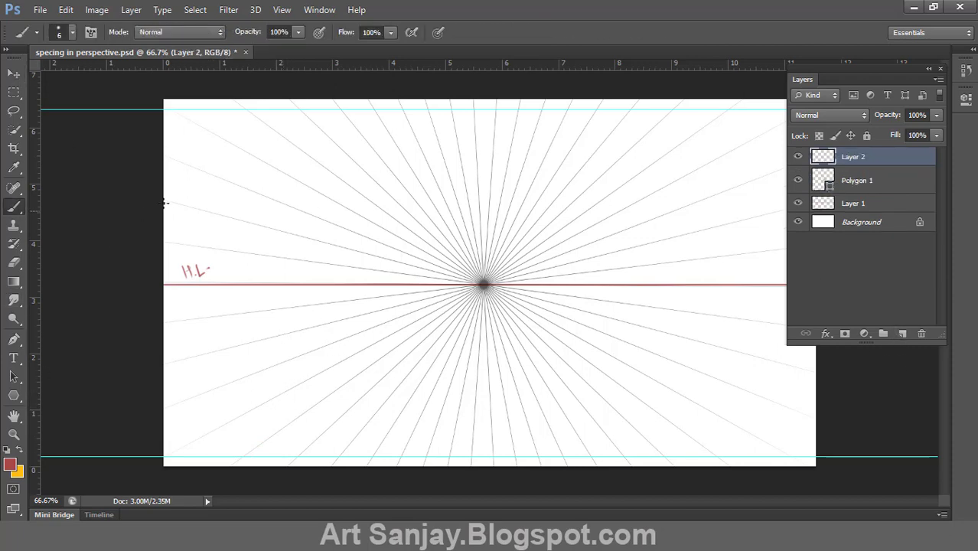
pyautogui.moveTo(260, 189)
pyautogui.mouseDown()
pyautogui.moveTo(280, 216)
pyautogui.moveTo(334, 247)
pyautogui.mouseUp()
pyautogui.hotkey('ctrl', 'z')
pyautogui.press('[')
# Place vertical guides at ruler marks 1 through 11 and move the collapsed Layers panel clear of the canvas.
pyautogui.moveTo(35, 406); pyautogui.dragTo(220, 420)
pyautogui.moveTo(35, 425); pyautogui.dragTo(277, 434)
pyautogui.moveTo(35, 440); pyautogui.dragTo(334, 448)
pyautogui.moveTo(35, 448); pyautogui.dragTo(389, 448)
pyautogui.moveTo(33, 344); pyautogui.dragTo(445, 451)
pyautogui.moveTo(33, 352); pyautogui.dragTo(560, 434)
pyautogui.moveTo(33, 432); pyautogui.dragTo(672, 436)
pyautogui.moveTo(33, 432); pyautogui.dragTo(728, 428)
pyautogui.doubleClick(808, 83)
pyautogui.moveTo(808, 82); pyautogui.dragTo(841, 106)
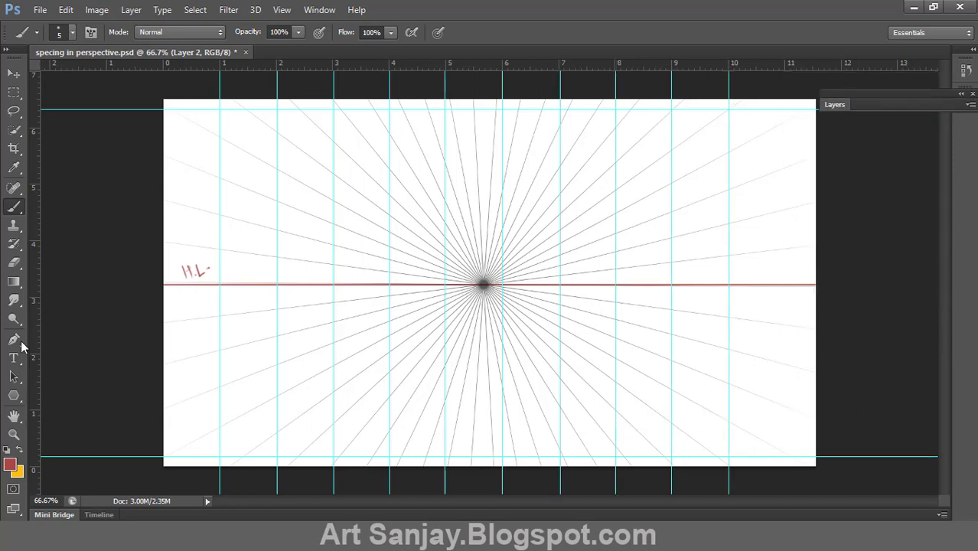
pyautogui.moveTo(33, 348); pyautogui.dragTo(783, 380)
# Draw straight red lines from the lower horizontal guide at marks 1 to 5 up to the vanishing point.
pyautogui.click(220, 454)
pyautogui.keyDown('shift'); pyautogui.click(478, 293); pyautogui.keyUp('shift')
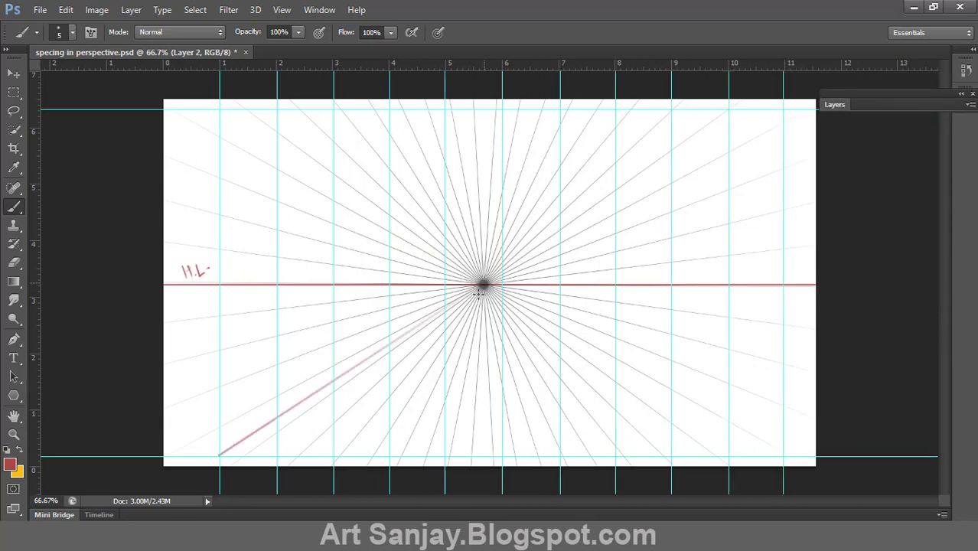
pyautogui.keyDown('shift'); pyautogui.click(483, 285); pyautogui.keyUp('shift')
pyautogui.click(333, 455)
pyautogui.keyDown('shift'); pyautogui.click(482, 285); pyautogui.keyUp('shift')
pyautogui.click(390, 455)
pyautogui.keyDown('shift'); pyautogui.click(482, 286); pyautogui.keyUp('shift')
pyautogui.click(445, 455)
pyautogui.keyDown('shift'); pyautogui.click(482, 286); pyautogui.keyUp('shift')
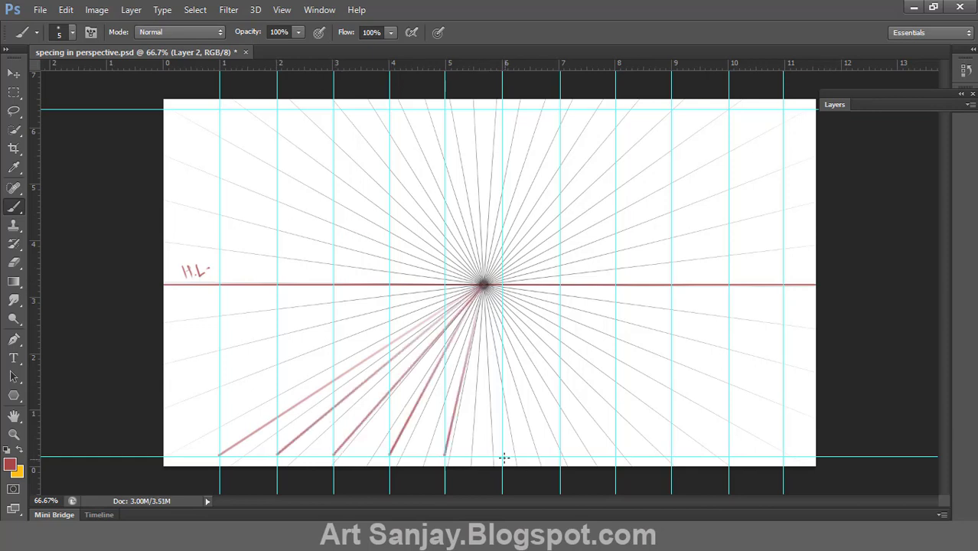
# Draw straight red lines from the lower horizontal guide at marks 6 to 11 up to the vanishing point.
pyautogui.click(502, 455)
pyautogui.click(559, 453)
pyautogui.keyDown('shift'); pyautogui.click(482, 287); pyautogui.keyUp('shift')
pyautogui.keyDown('shift'); pyautogui.click(482, 287); pyautogui.keyUp('shift')
pyautogui.click(671, 454)
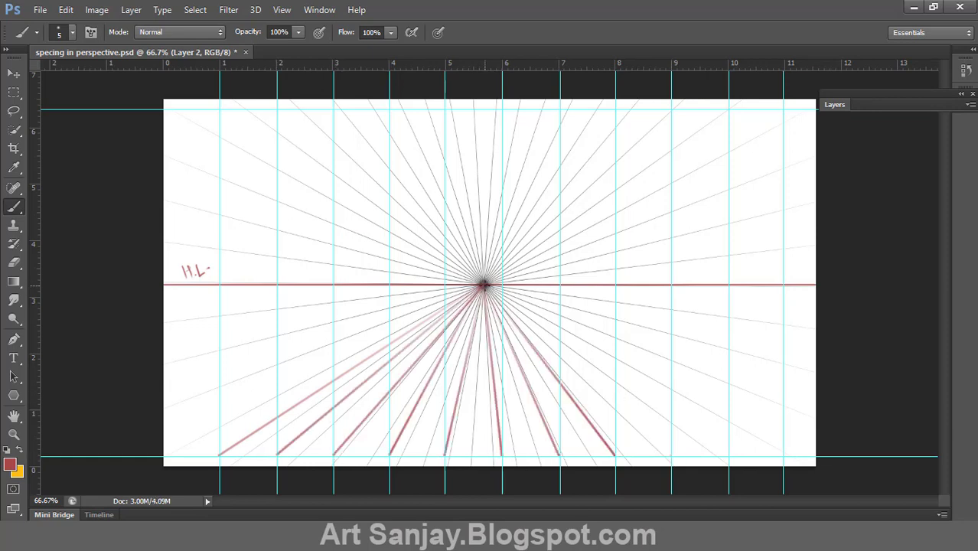
pyautogui.keyDown('shift'); pyautogui.click(482, 287); pyautogui.keyUp('shift')
pyautogui.click(727, 454)
pyautogui.keyDown('shift'); pyautogui.click(482, 287); pyautogui.keyUp('shift')
pyautogui.click(783, 455)
pyautogui.keyDown('shift'); pyautogui.click(484, 285); pyautogui.keyUp('shift')
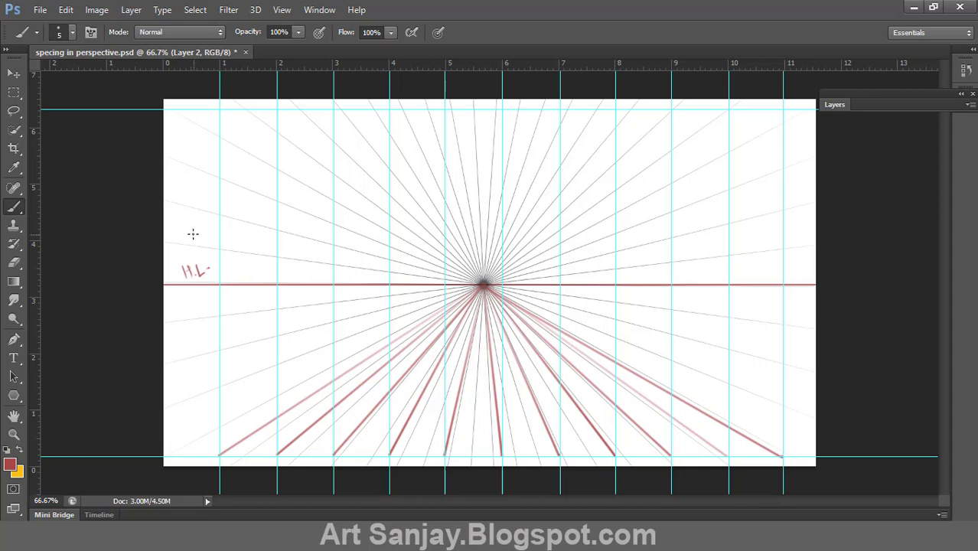
# Draw two red wall lines from the canvas's left edge to the vanishing point and join them with a vertical line.
pyautogui.keyDown('shift'); pyautogui.click(150, 213); pyautogui.keyUp('shift')
pyautogui.keyDown('shift'); pyautogui.click(483, 286); pyautogui.keyUp('shift')
pyautogui.keyDown('shift'); pyautogui.click(148, 425); pyautogui.keyUp('shift')
pyautogui.keyDown('shift'); pyautogui.click(483, 285); pyautogui.keyUp('shift')
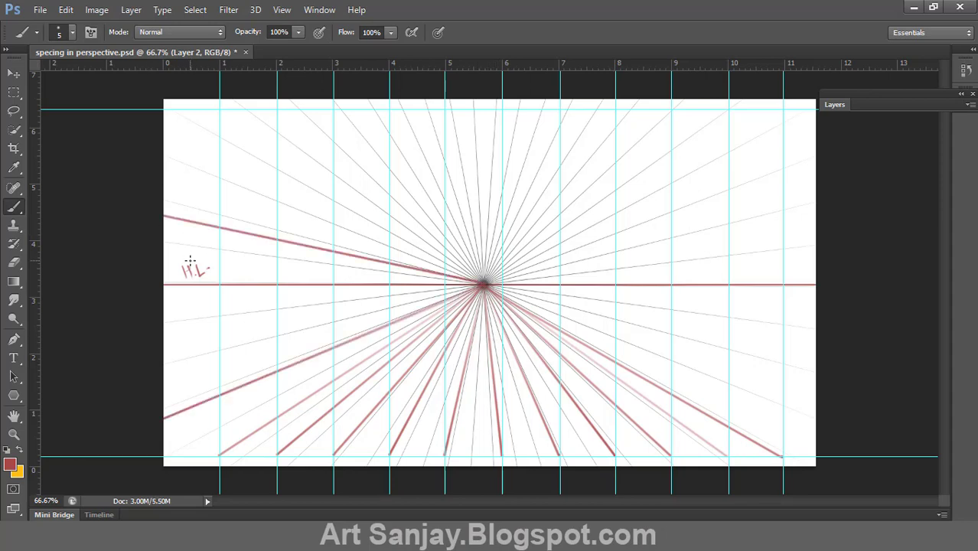
pyautogui.click(183, 220)
pyautogui.keyDown('shift'); pyautogui.click(183, 398); pyautogui.keyUp('shift')
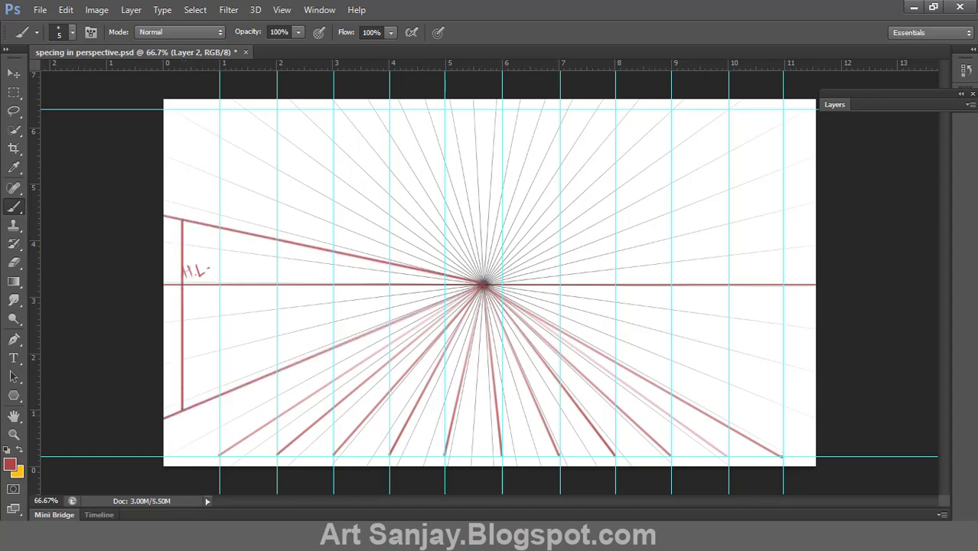
# Set the foreground colour to near-black, undo the red vertical, and redraw it as the first post between the wall lines.
pyautogui.press('z')
pyautogui.click(196, 371)
pyautogui.moveTo(96, 309); pyautogui.dragTo(271, 287)
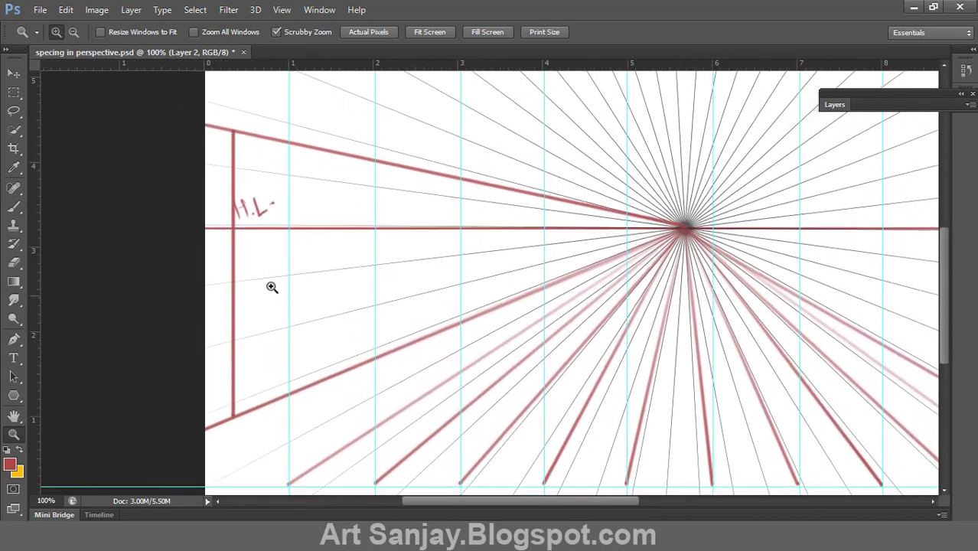
pyautogui.press('b')
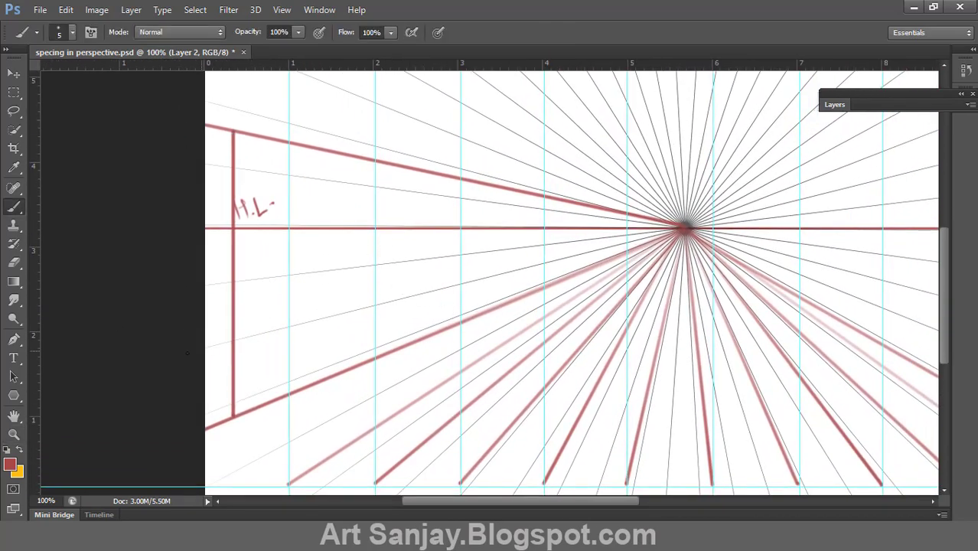
pyautogui.click(10, 464)
pyautogui.click(629, 283)
pyautogui.click(877, 131)
pyautogui.hotkey('ctrl', 'z')
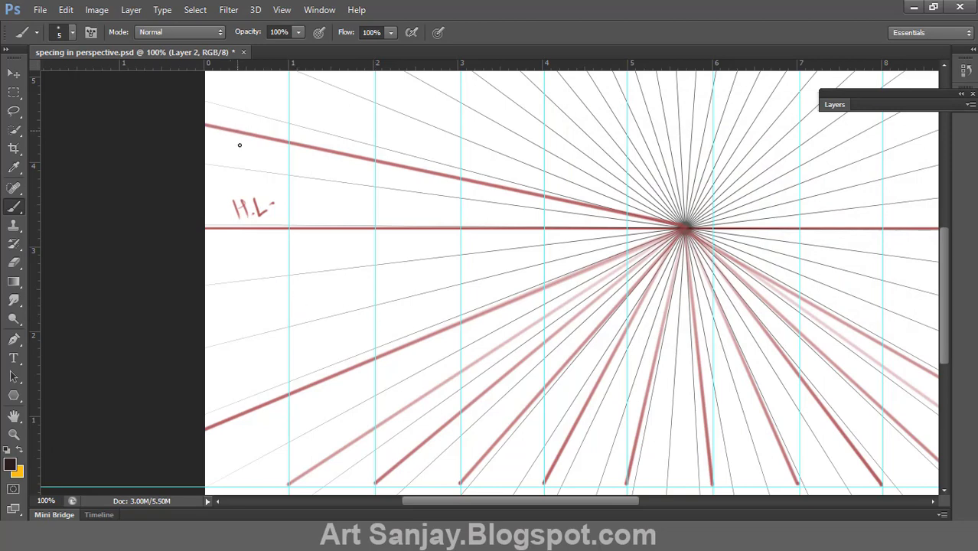
pyautogui.moveTo(237, 130); pyautogui.dragTo(254, 397)
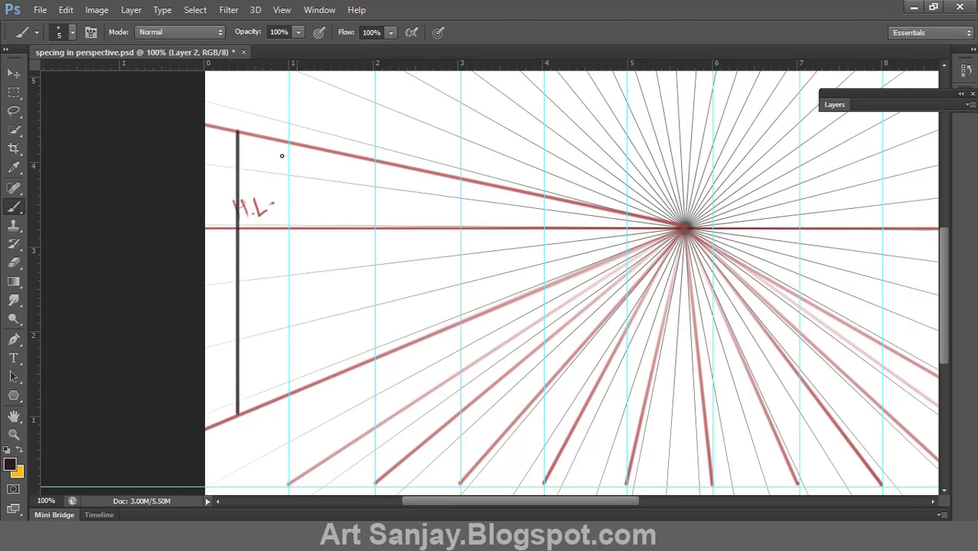
# Draw a second vertical post one ruler unit farther along the wall and cross the panel between the posts with two diagonals.
pyautogui.moveTo(325, 151); pyautogui.dragTo(332, 216)
pyautogui.hotkey('ctrl', 'z')
pyautogui.moveTo(321, 148); pyautogui.dragTo(349, 378)
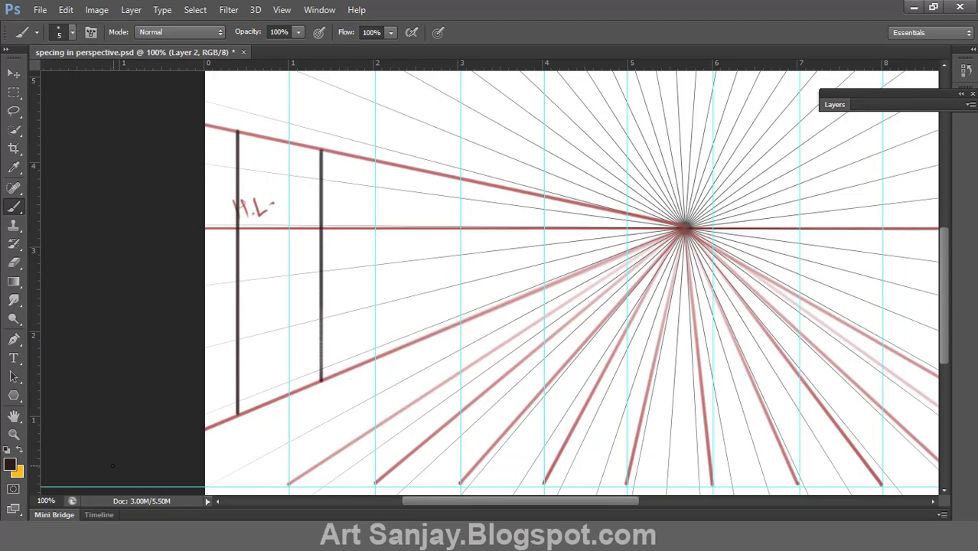
pyautogui.keyDown('shift'); pyautogui.click(320, 380); pyautogui.keyUp('shift')
pyautogui.keyDown('shift'); pyautogui.click(237, 413); pyautogui.keyUp('shift')
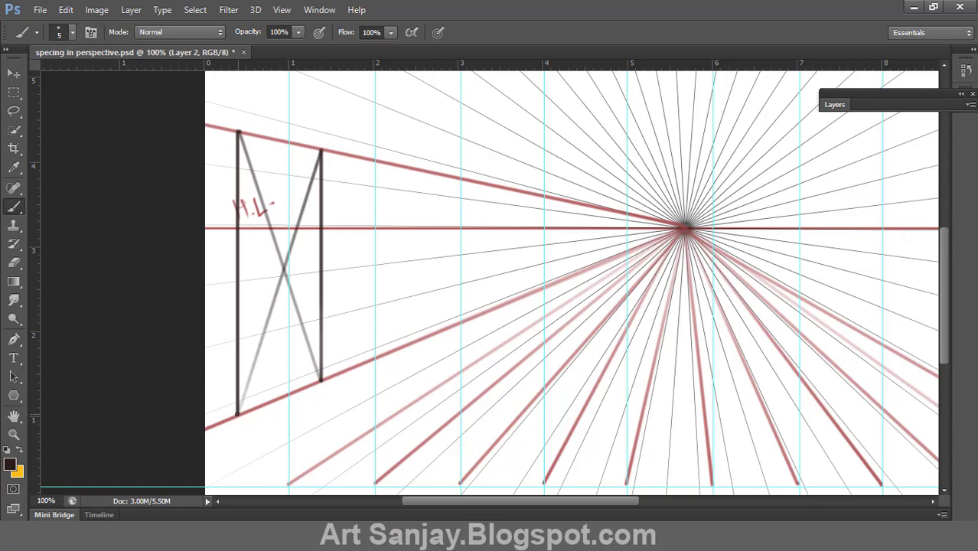
# Draw the wall's centre line from the diagonals' crossing to the vanishing point and extend it to the canvas's left edge.
pyautogui.keyDown('shift'); pyautogui.click(283, 268); pyautogui.keyUp('shift')
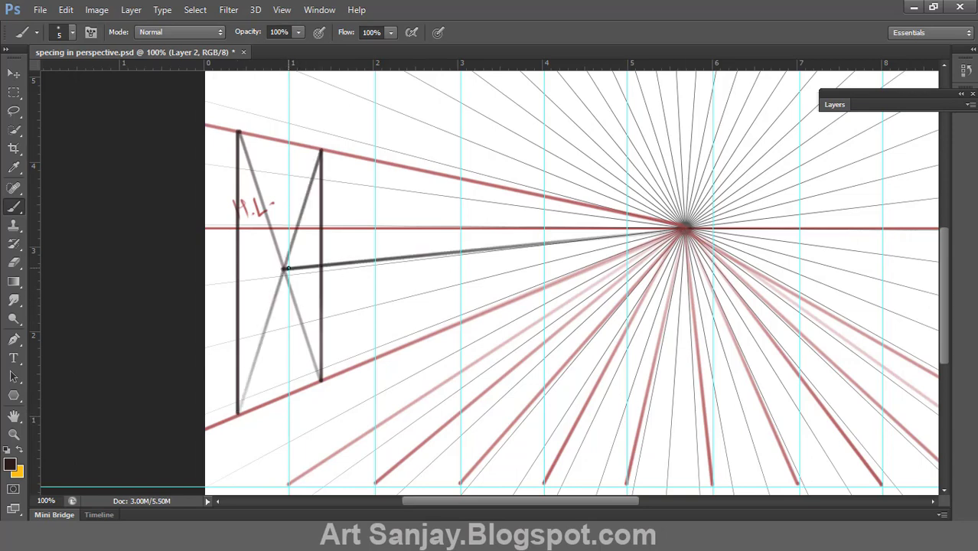
pyautogui.keyDown('shift'); pyautogui.click(204, 280); pyautogui.keyUp('shift')
pyautogui.moveTo(286, 270); pyautogui.dragTo(205, 278)
pyautogui.hotkey('ctrl', 'z')
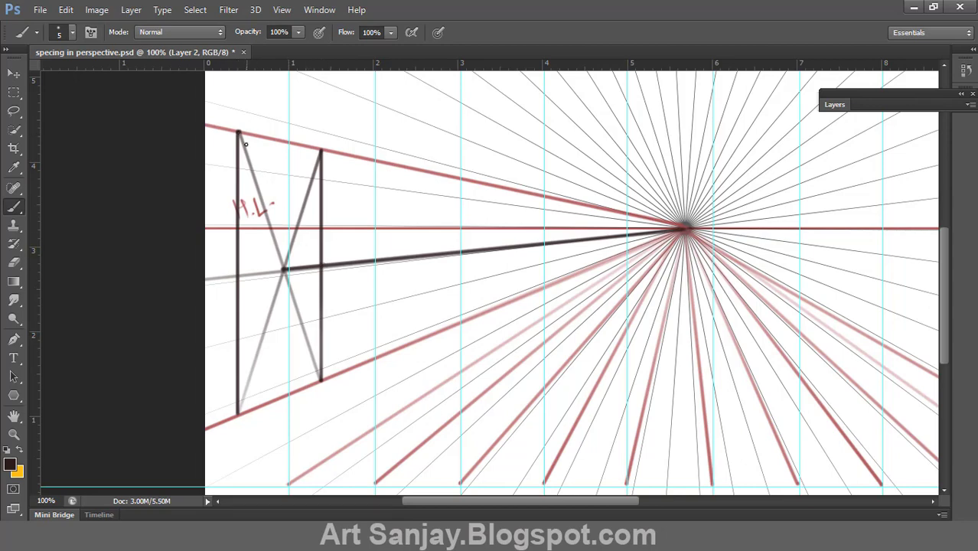
# Add further receding posts, locating each with a diagonal from an earlier post's top through the next post's midpoint to the lower wall line.
pyautogui.moveTo(244, 146); pyautogui.dragTo(354, 330)
pyautogui.hotkey('ctrl', 'z')
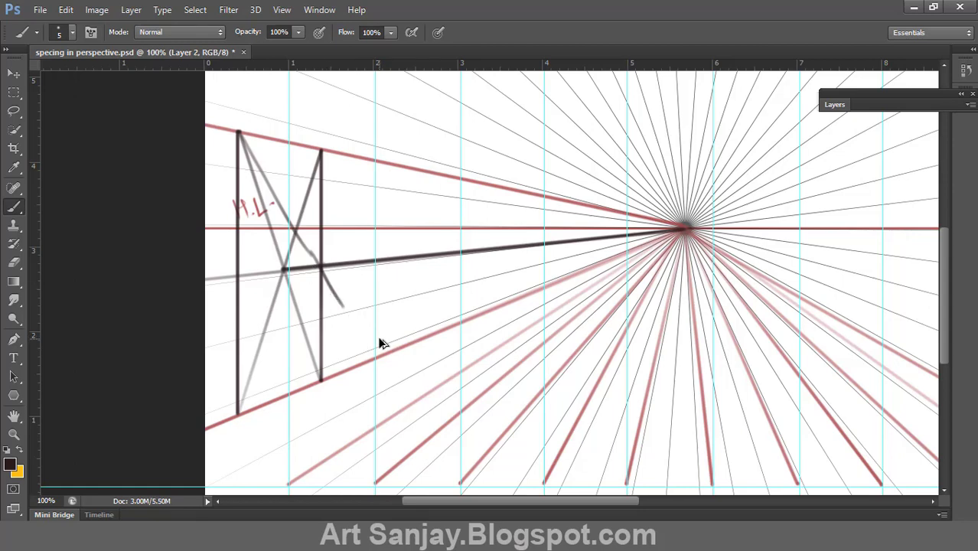
pyautogui.moveTo(240, 132)
pyautogui.mouseDown()
pyautogui.moveTo(360, 338)
pyautogui.moveTo(380, 352)
pyautogui.moveTo(376, 163)
pyautogui.moveTo(366, 225)
pyautogui.moveTo(433, 335)
pyautogui.moveTo(432, 197)
pyautogui.mouseUp()
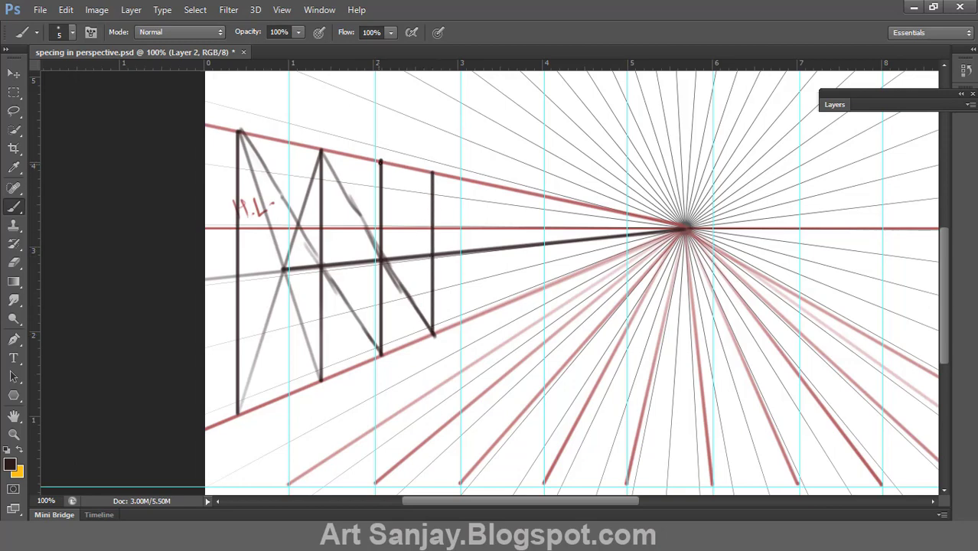
pyautogui.moveTo(380, 163)
pyautogui.mouseDown()
pyautogui.moveTo(479, 325)
pyautogui.moveTo(476, 182)
pyautogui.moveTo(469, 246)
pyautogui.moveTo(508, 299)
pyautogui.moveTo(512, 190)
pyautogui.moveTo(488, 207)
pyautogui.moveTo(545, 289)
pyautogui.moveTo(541, 197)
pyautogui.moveTo(522, 217)
pyautogui.moveTo(563, 280)
pyautogui.moveTo(564, 200)
pyautogui.mouseUp()
# Hide the Polygon 1 layer and draw crimson horizontal floor lines from each post's base to the canvas's right edge.
pyautogui.press('z')
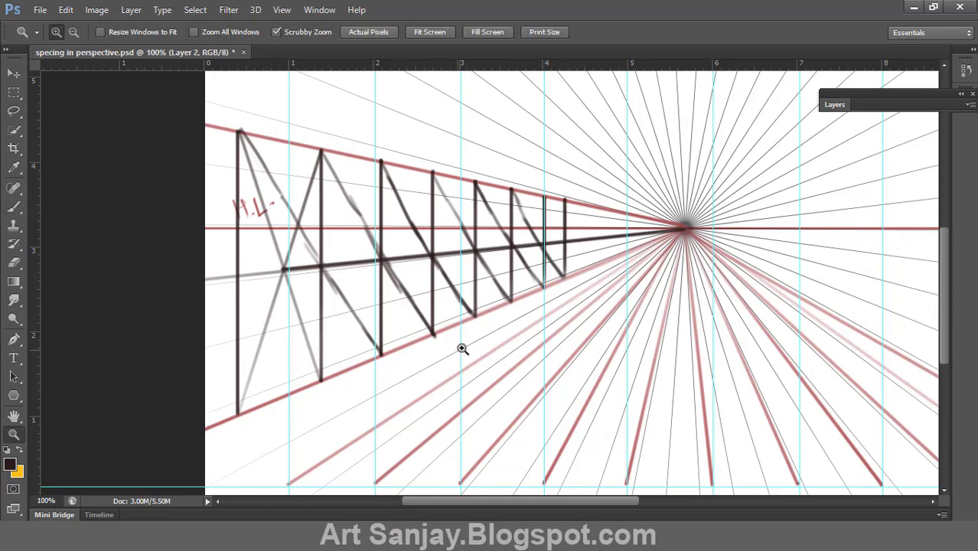
pyautogui.keyDown('alt'); pyautogui.click(458, 355); pyautogui.keyUp('alt')
pyautogui.keyDown('alt'); pyautogui.click(451, 368); pyautogui.keyUp('alt')
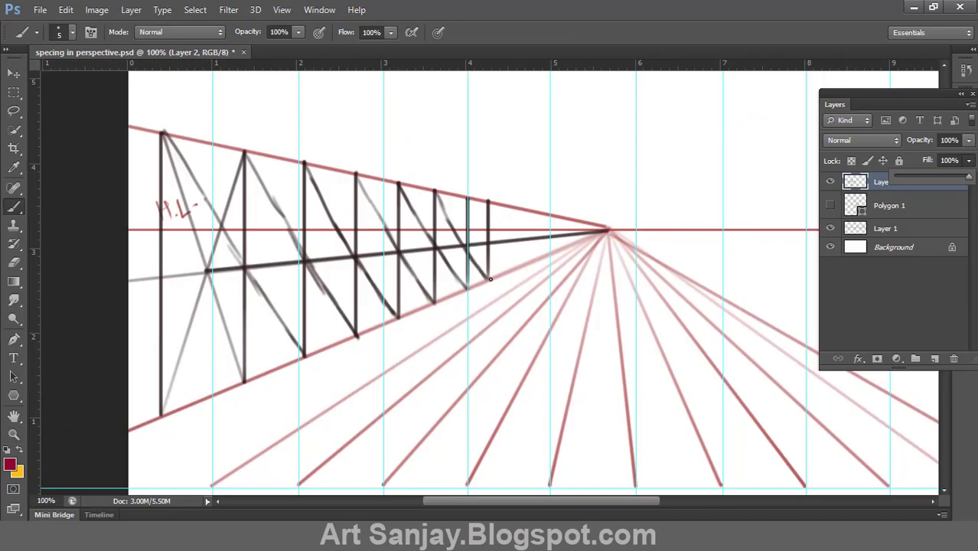
pyautogui.press('z')
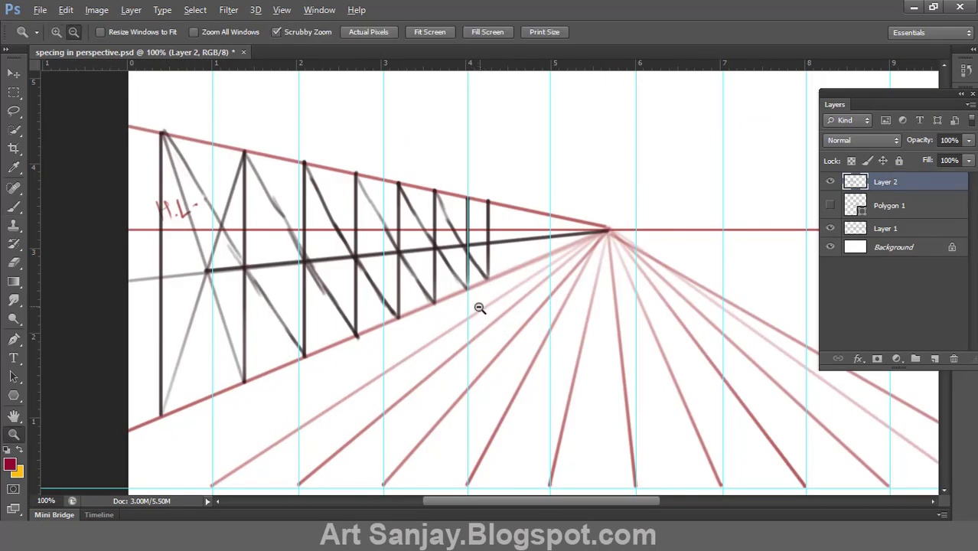
pyautogui.keyDown('alt'); pyautogui.click(425, 324); pyautogui.keyUp('alt')
pyautogui.press('b')
pyautogui.moveTo(404, 317)
pyautogui.mouseDown()
pyautogui.moveTo(557, 311)
pyautogui.moveTo(575, 350)
pyautogui.moveTo(393, 327)
pyautogui.moveTo(817, 324)
pyautogui.mouseUp()
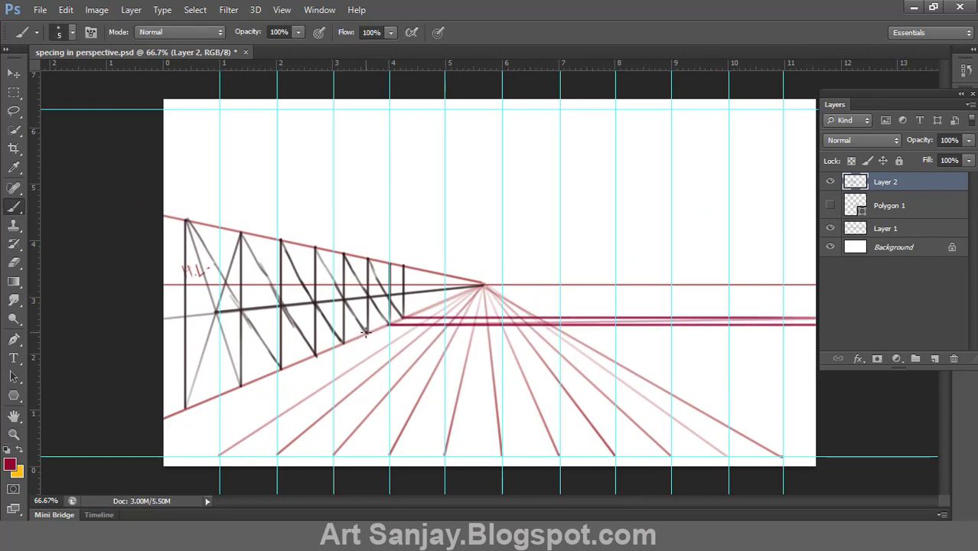
pyautogui.moveTo(366, 332)
pyautogui.mouseDown()
pyautogui.moveTo(778, 344)
pyautogui.moveTo(814, 332)
pyautogui.mouseUp()
pyautogui.moveTo(344, 344); pyautogui.dragTo(814, 342)
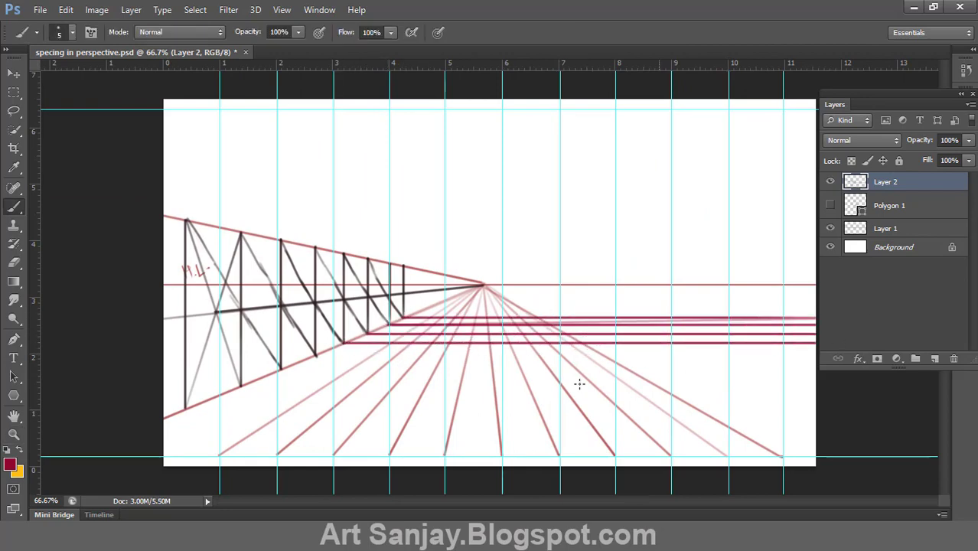
pyautogui.moveTo(313, 356); pyautogui.dragTo(814, 356)
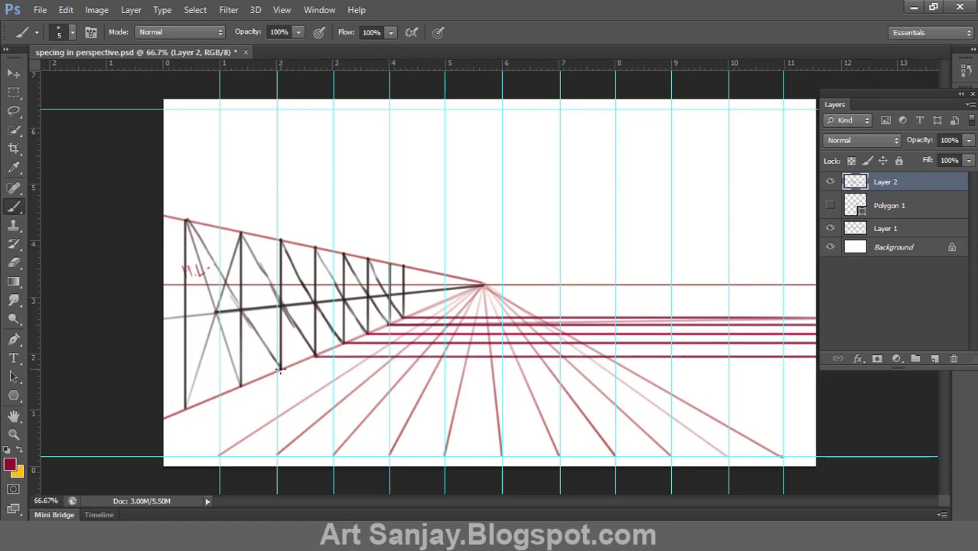
pyautogui.moveTo(280, 369); pyautogui.dragTo(814, 368)
pyautogui.moveTo(241, 386); pyautogui.dragTo(814, 385)
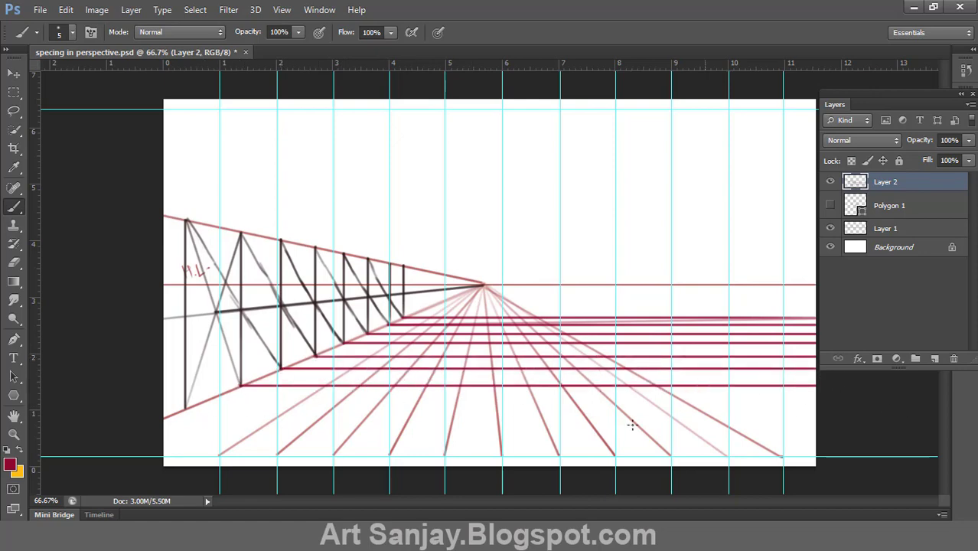
pyautogui.moveTo(185, 411)
pyautogui.mouseDown()
pyautogui.moveTo(568, 443)
pyautogui.moveTo(814, 410)
pyautogui.mouseUp()
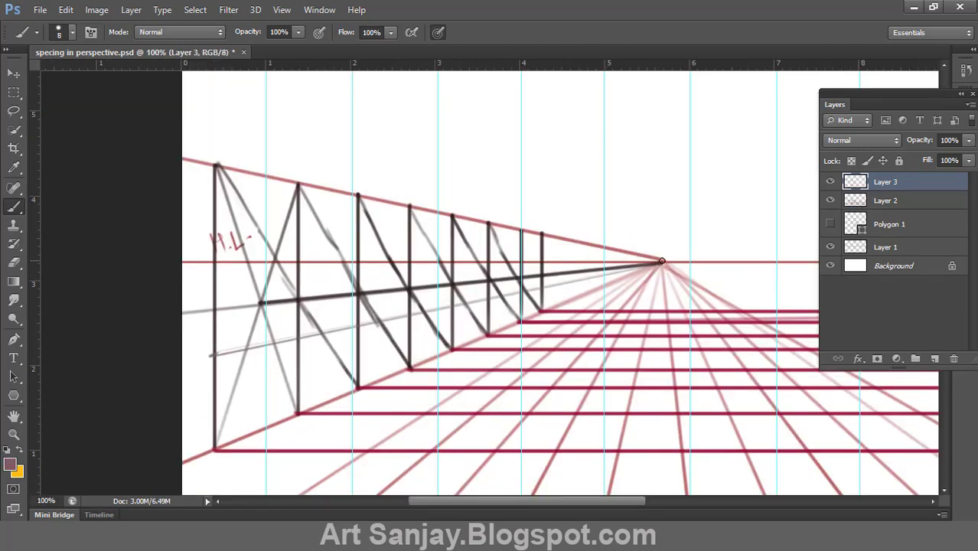
# Set the foreground colour to dark green #1a4403, sketch a pine tree around the first post, and check it with Layer 2 temporarily hidden.
pyautogui.click(10, 463)
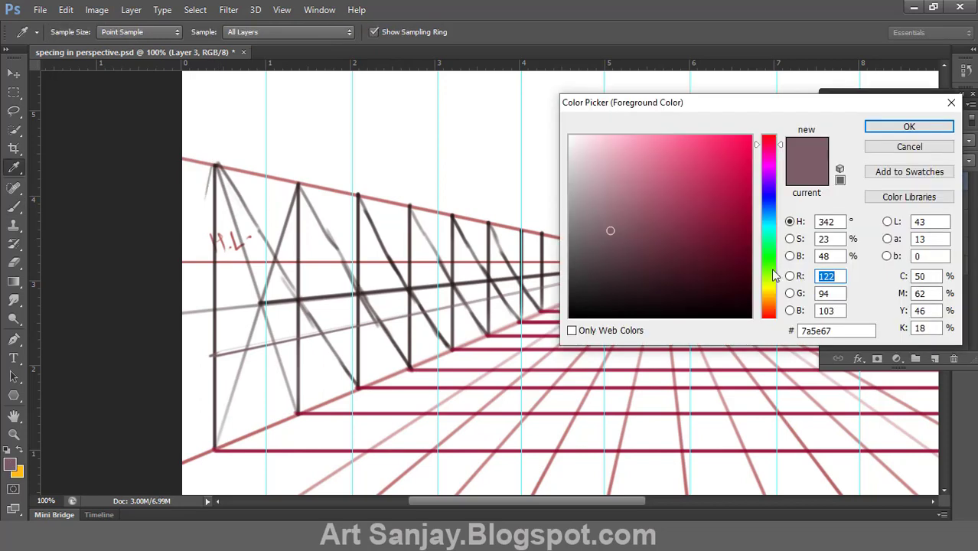
pyautogui.click(769, 267)
pyautogui.click(739, 245)
pyautogui.click(741, 269)
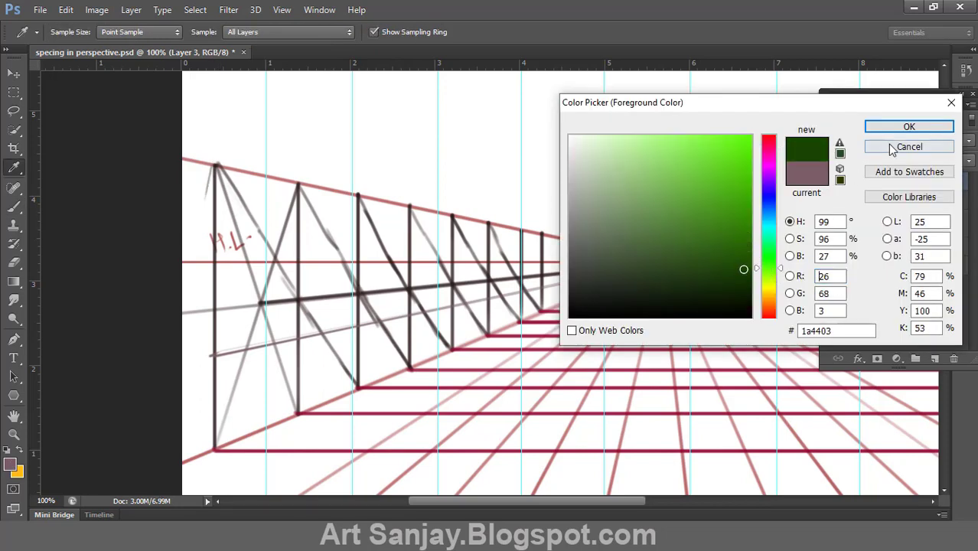
pyautogui.click(909, 126)
pyautogui.moveTo(213, 172)
pyautogui.mouseDown()
pyautogui.moveTo(193, 378)
pyautogui.moveTo(230, 354)
pyautogui.moveTo(224, 201)
pyautogui.moveTo(234, 261)
pyautogui.moveTo(225, 254)
pyautogui.moveTo(243, 313)
pyautogui.moveTo(234, 328)
pyautogui.moveTo(242, 373)
pyautogui.moveTo(228, 353)
pyautogui.moveTo(226, 366)
pyautogui.moveTo(211, 367)
pyautogui.moveTo(220, 436)
pyautogui.moveTo(221, 360)
pyautogui.moveTo(219, 443)
pyautogui.mouseUp()
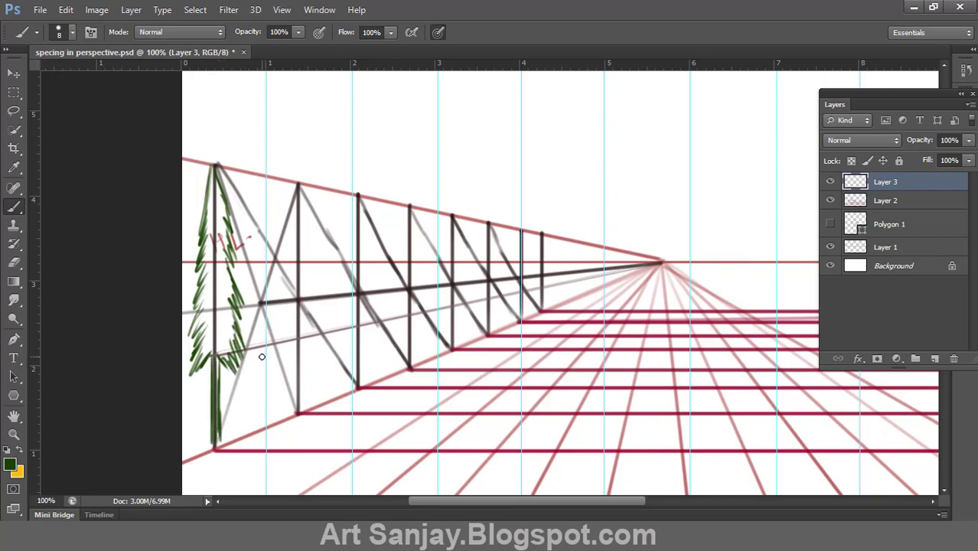
pyautogui.click(830, 201)
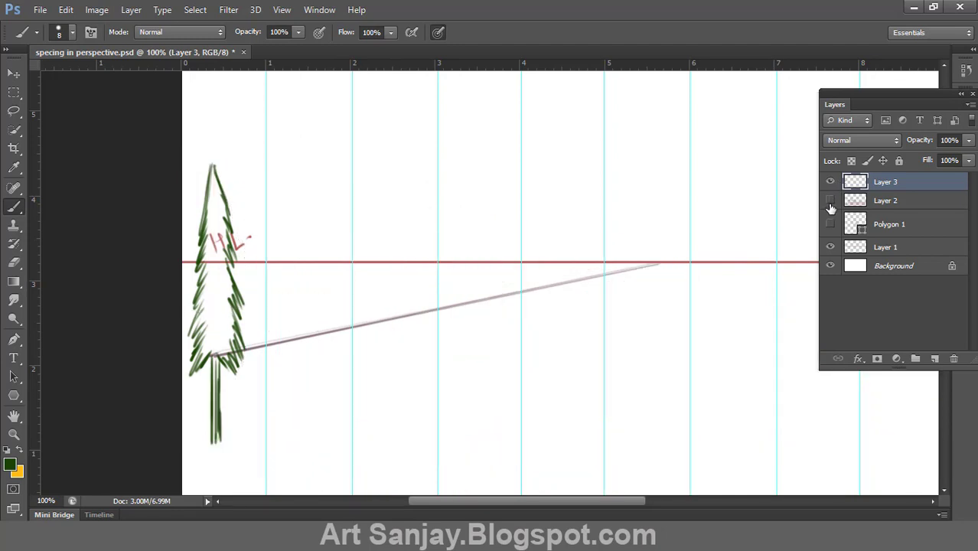
pyautogui.click(830, 201)
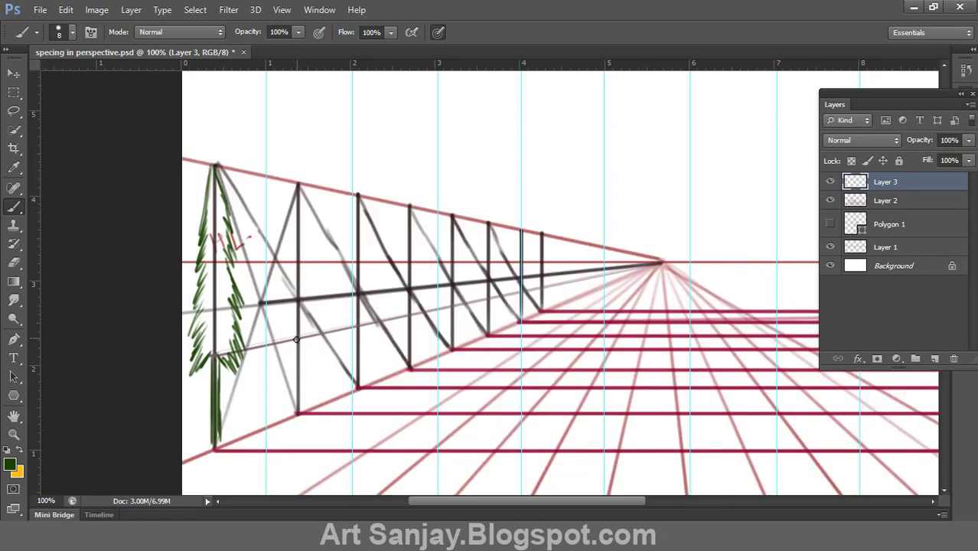
# Sketch small green branch marks on the remaining posts where the foliage guideline crosses them.
pyautogui.moveTo(296, 339)
pyautogui.mouseDown()
pyautogui.moveTo(285, 366)
pyautogui.moveTo(309, 358)
pyautogui.mouseUp()
pyautogui.moveTo(402, 330); pyautogui.dragTo(409, 316)
pyautogui.moveTo(418, 329); pyautogui.dragTo(409, 317)
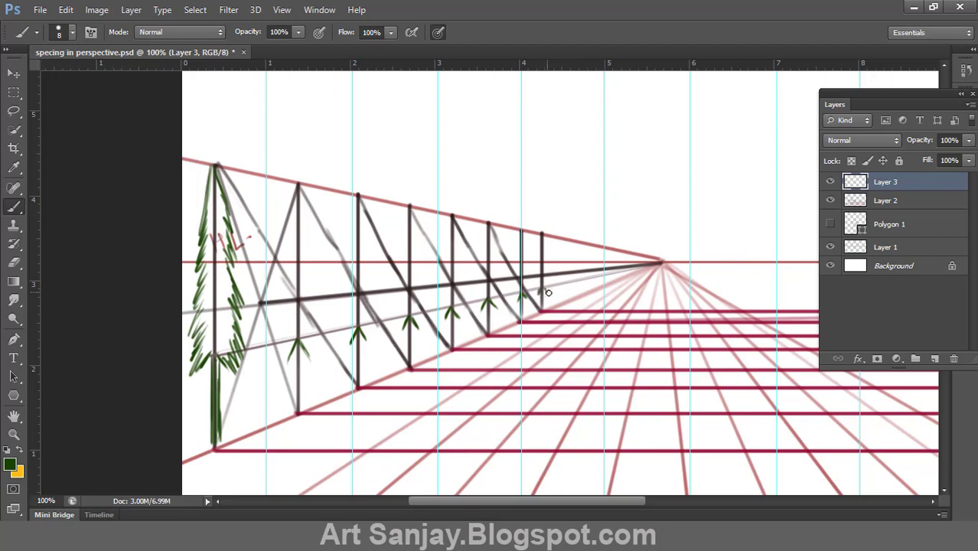
# Sketch green pine foliage down both sides of the seven remaining posts, from each top to its branch mark.
pyautogui.moveTo(301, 186)
pyautogui.mouseDown()
pyautogui.moveTo(286, 211)
pyautogui.moveTo(275, 310)
pyautogui.moveTo(277, 336)
pyautogui.moveTo(297, 335)
pyautogui.mouseUp()
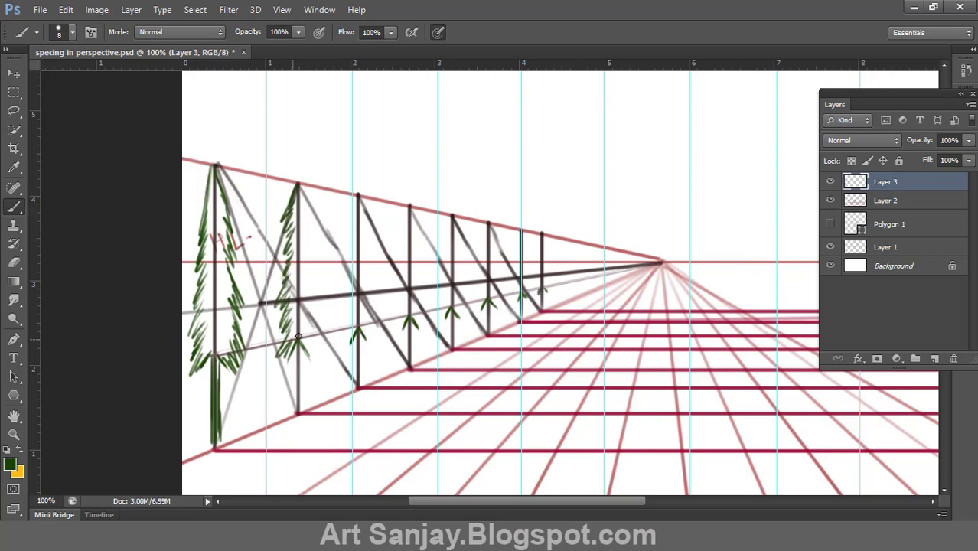
pyautogui.moveTo(304, 194)
pyautogui.mouseDown()
pyautogui.moveTo(321, 268)
pyautogui.moveTo(313, 352)
pyautogui.mouseUp()
pyautogui.moveTo(356, 196)
pyautogui.mouseDown()
pyautogui.moveTo(344, 232)
pyautogui.moveTo(346, 339)
pyautogui.moveTo(375, 259)
pyautogui.moveTo(374, 312)
pyautogui.moveTo(409, 212)
pyautogui.moveTo(395, 329)
pyautogui.mouseUp()
pyautogui.moveTo(413, 209); pyautogui.dragTo(422, 328)
pyautogui.moveTo(445, 240)
pyautogui.mouseDown()
pyautogui.moveTo(450, 217)
pyautogui.moveTo(441, 310)
pyautogui.moveTo(465, 297)
pyautogui.moveTo(444, 314)
pyautogui.mouseUp()
pyautogui.moveTo(487, 223); pyautogui.dragTo(479, 306)
pyautogui.moveTo(490, 229); pyautogui.dragTo(494, 303)
pyautogui.moveTo(520, 228)
pyautogui.mouseDown()
pyautogui.moveTo(515, 281)
pyautogui.moveTo(524, 233)
pyautogui.moveTo(522, 277)
pyautogui.moveTo(538, 266)
pyautogui.moveTo(545, 239)
pyautogui.moveTo(545, 285)
pyautogui.mouseUp()
# Draw green trunks on the remaining trees, from the base of the foliage down to the lower wall line.
pyautogui.moveTo(296, 343); pyautogui.dragTo(298, 410)
pyautogui.moveTo(357, 336); pyautogui.dragTo(358, 384)
pyautogui.moveTo(406, 321); pyautogui.dragTo(410, 367)
pyautogui.moveTo(450, 314); pyautogui.dragTo(451, 347)
pyautogui.moveTo(488, 305); pyautogui.dragTo(488, 335)
pyautogui.moveTo(521, 297)
pyautogui.mouseDown()
pyautogui.moveTo(520, 321)
pyautogui.moveTo(542, 310)
pyautogui.mouseUp()
# Hide Layer 2 and check the receding row of trees without the construction lines.
pyautogui.click(831, 200)
pyautogui.press('z')
pyautogui.keyDown('alt'); pyautogui.click(426, 346); pyautogui.keyUp('alt')
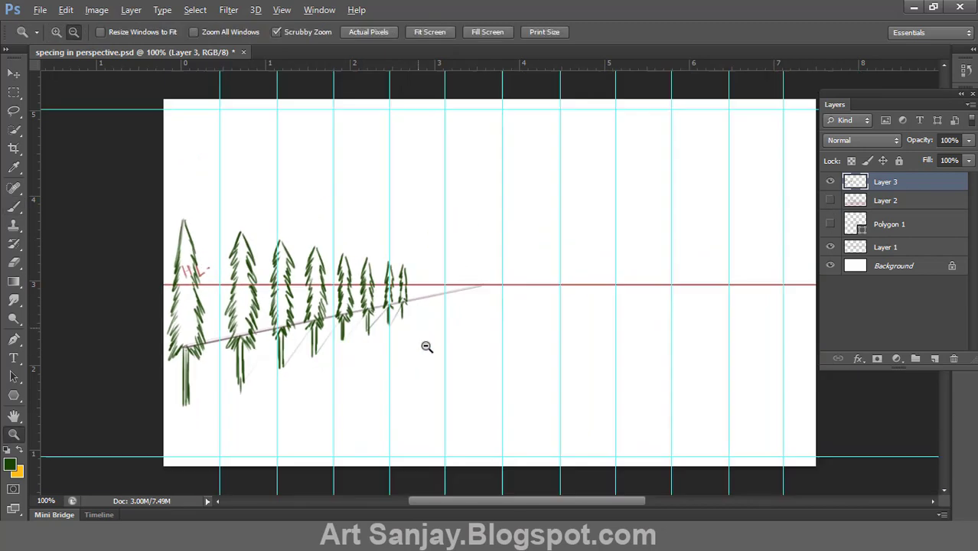
pyautogui.keyDown('alt'); pyautogui.click(398, 419); pyautogui.keyUp('alt')
pyautogui.click(262, 383)
pyautogui.click(260, 383)
pyautogui.keyDown('alt'); pyautogui.click(353, 353); pyautogui.keyUp('alt')
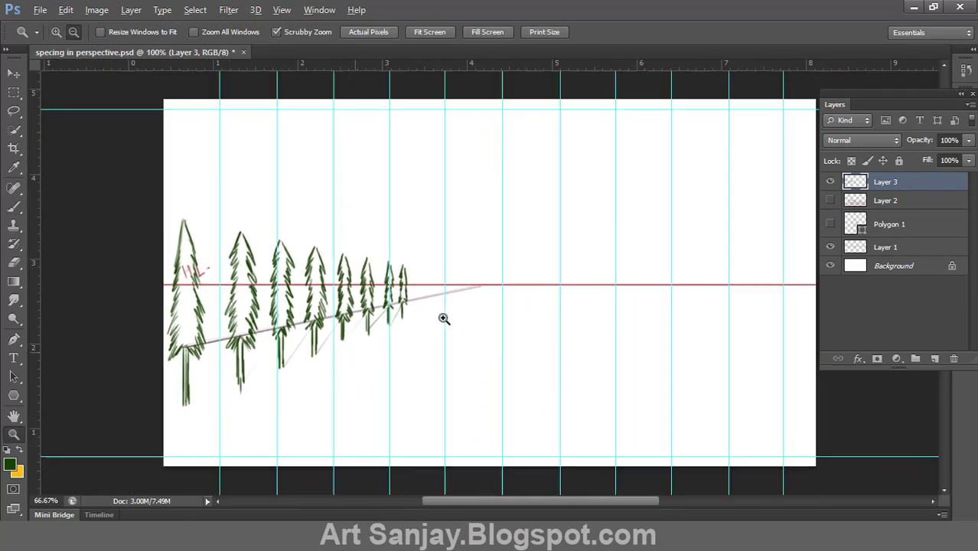
pyautogui.keyDown('alt'); pyautogui.click(419, 348); pyautogui.keyUp('alt')
pyautogui.click(362, 279)
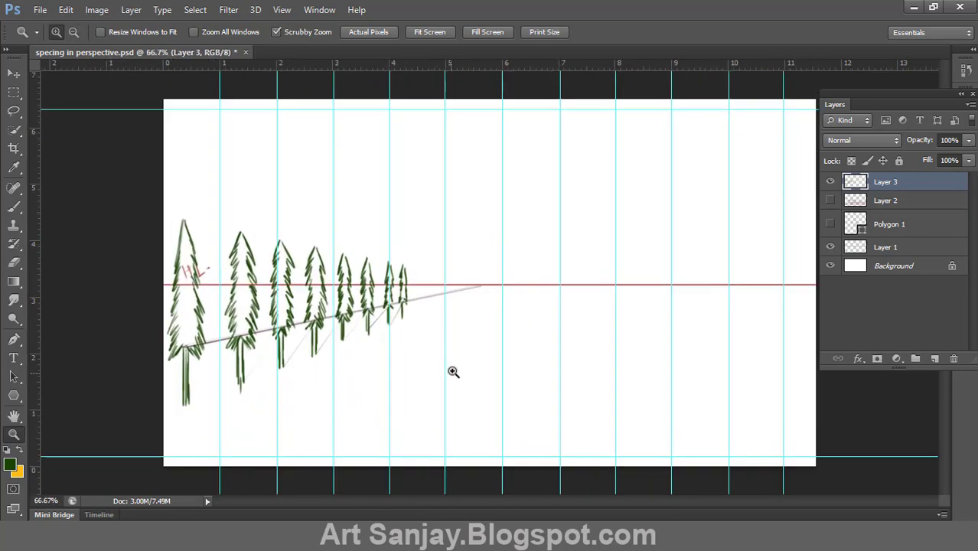
# Show Layer 2 again and add a new empty layer directly below it.
pyautogui.click(830, 199)
pyautogui.click(500, 354)
pyautogui.moveTo(500, 357); pyautogui.dragTo(512, 277)
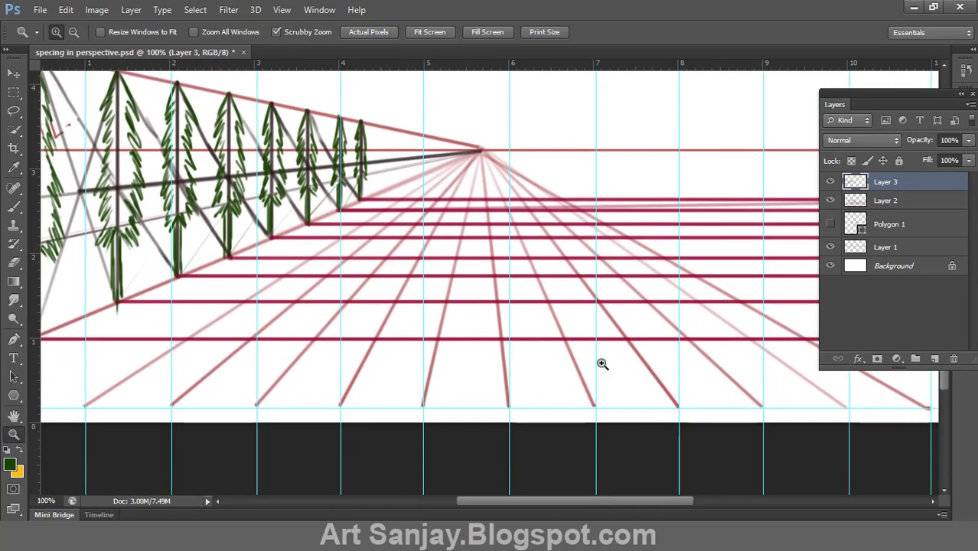
pyautogui.moveTo(608, 312); pyautogui.dragTo(567, 351)
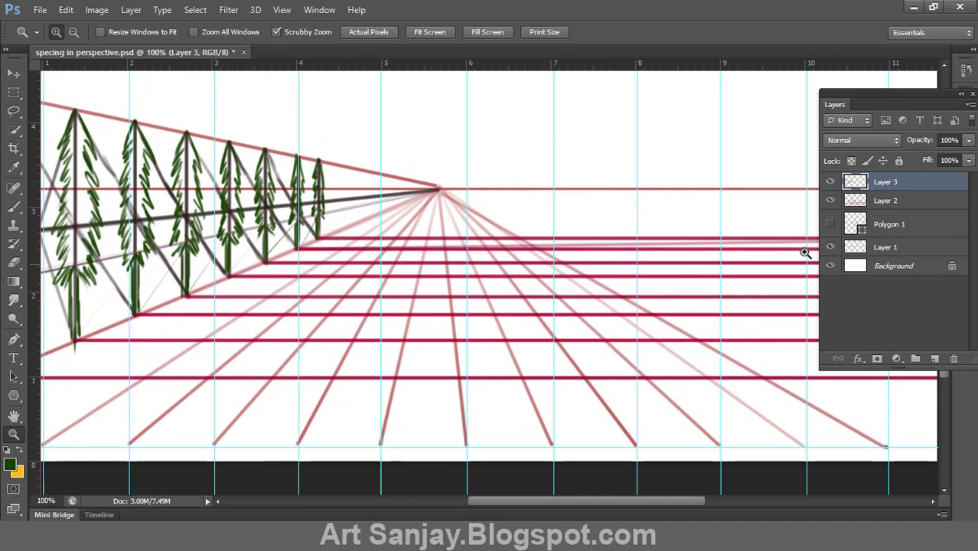
pyautogui.click(887, 200)
pyautogui.keyDown('ctrl'); pyautogui.click(934, 358); pyautogui.keyUp('ctrl')
# Set the foreground colour to a bright crimson red for the brush.
pyautogui.click(17, 469)
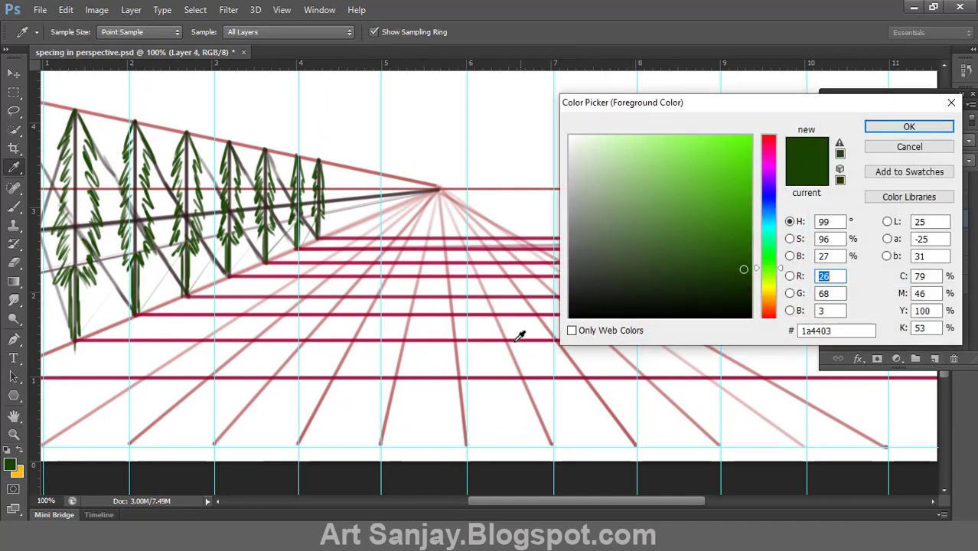
pyautogui.click(515, 329)
pyautogui.click(515, 329)
pyautogui.click(908, 127)
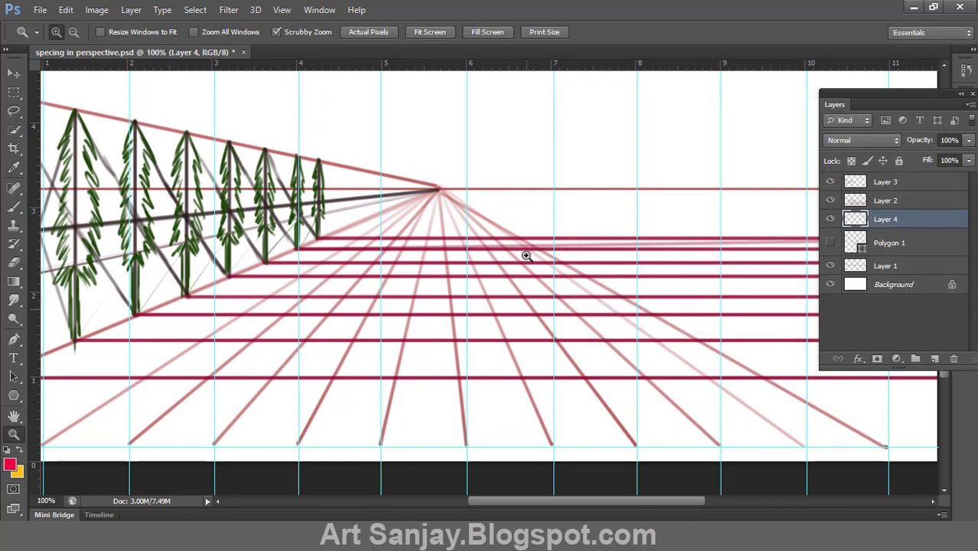
pyautogui.press('b')
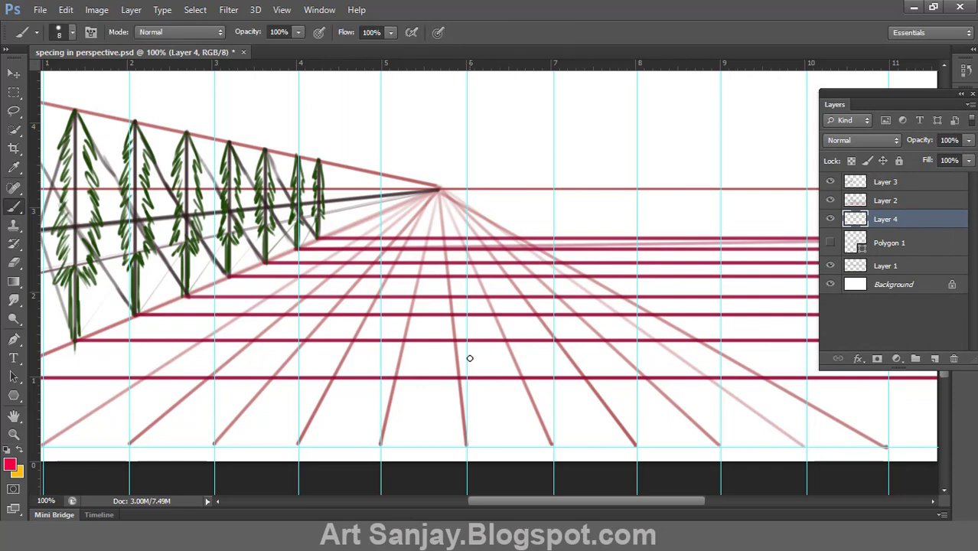
# Set the foreground colour to dark crimson #9b1a41, sampled from a horizontal floor line.
pyautogui.press('z')
pyautogui.click(474, 359)
pyautogui.click(475, 360)
pyautogui.click(474, 360)
pyautogui.click(10, 465)
pyautogui.click(422, 433)
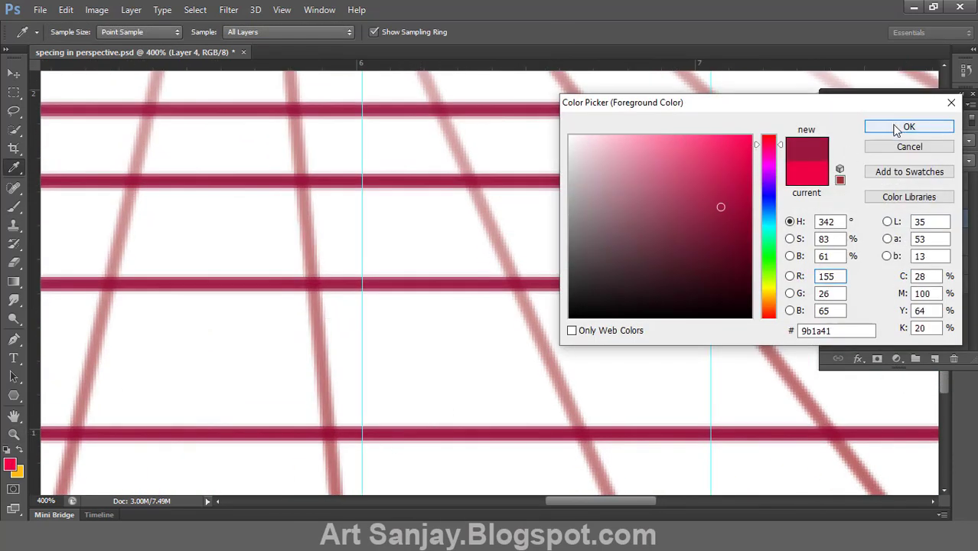
pyautogui.click(907, 127)
# Outline and fill one crimson floor tile between the horizontal lines of the first and second posts.
pyautogui.hotkey('ctrl', '-')
pyautogui.hotkey('ctrl', '-')
pyautogui.hotkey('ctrl', '-')
pyautogui.hotkey('ctrl', '-')
pyautogui.click(573, 417)
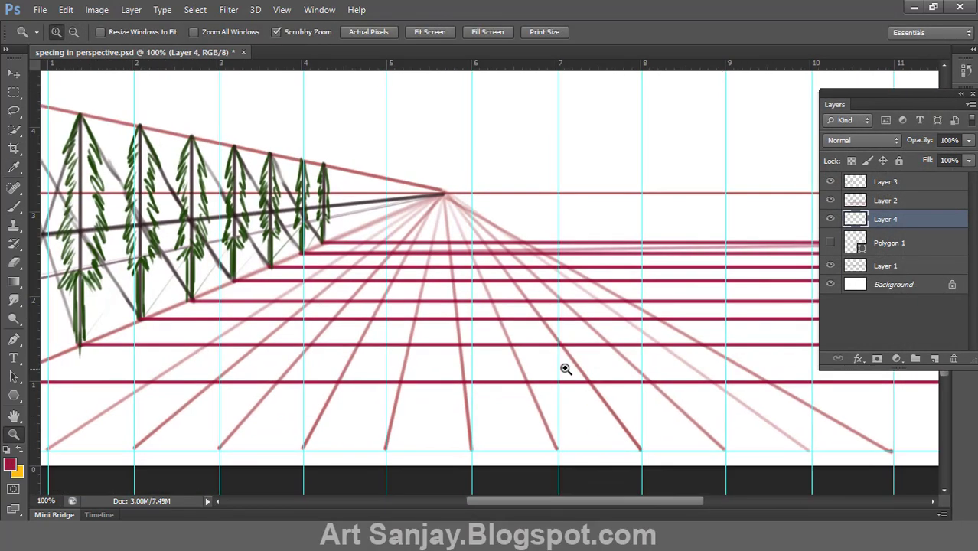
pyautogui.press('b')
pyautogui.keyDown('shift'); pyautogui.click(562, 345); pyautogui.keyUp('shift')
pyautogui.keyDown('shift'); pyautogui.click(587, 380); pyautogui.keyUp('shift')
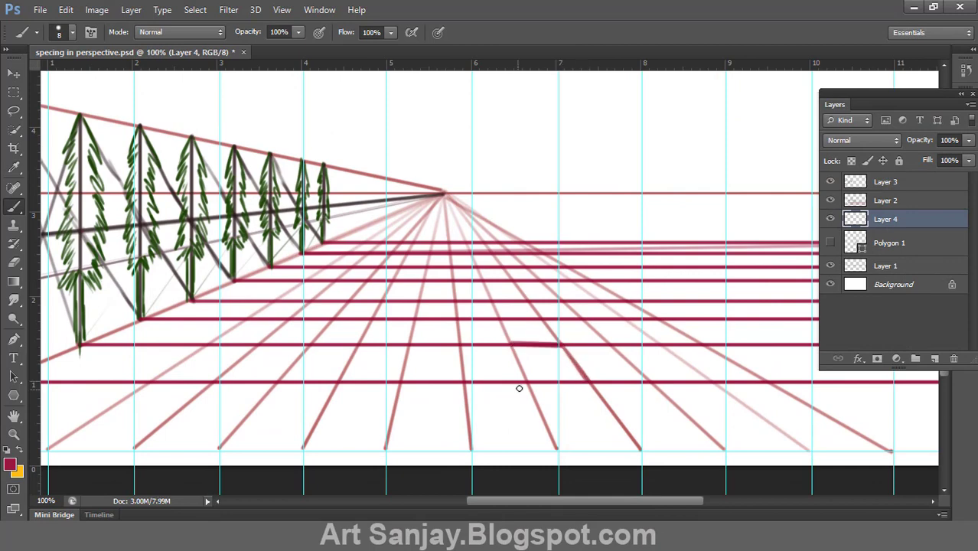
pyautogui.keyDown('shift'); pyautogui.click(529, 381); pyautogui.keyUp('shift')
pyautogui.keyDown('shift'); pyautogui.click(514, 345); pyautogui.keyUp('shift')
pyautogui.moveTo(522, 363)
pyautogui.mouseDown()
pyautogui.moveTo(536, 375)
pyautogui.moveTo(538, 348)
pyautogui.moveTo(564, 353)
pyautogui.moveTo(578, 376)
pyautogui.moveTo(542, 377)
pyautogui.moveTo(551, 353)
pyautogui.moveTo(581, 380)
pyautogui.moveTo(572, 357)
pyautogui.mouseUp()
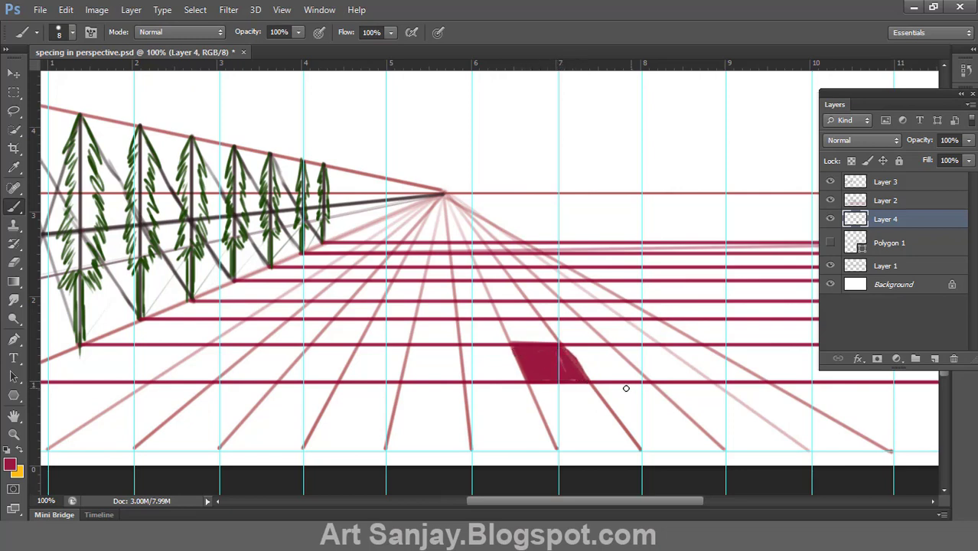
# Outline the front-row floor tile that touches the filled tile's near right corner.
pyautogui.keyDown('shift'); pyautogui.click(649, 382); pyautogui.keyUp('shift')
pyautogui.keyDown('shift'); pyautogui.click(723, 451); pyautogui.keyUp('shift')
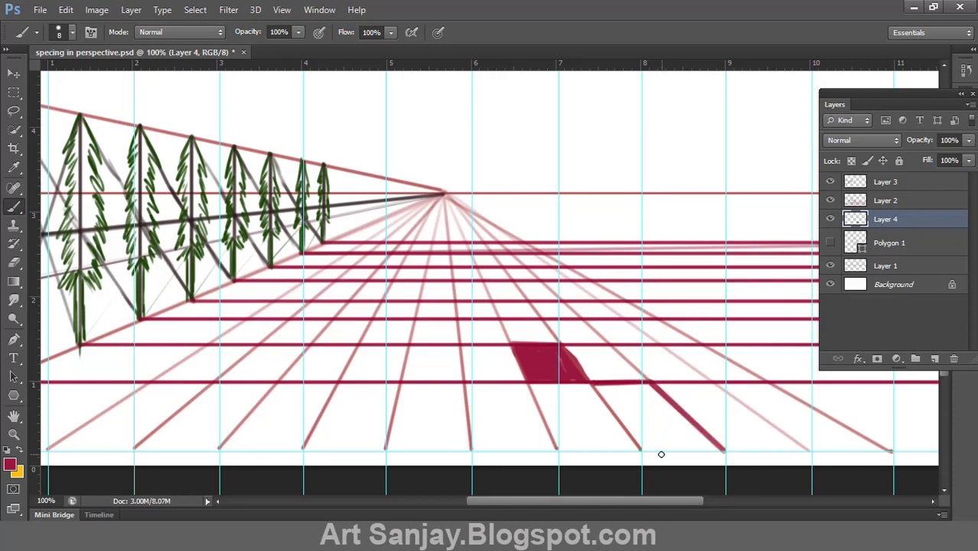
pyautogui.keyDown('shift'); pyautogui.click(641, 450); pyautogui.keyUp('shift')
pyautogui.keyDown('shift'); pyautogui.click(591, 383); pyautogui.keyUp('shift')
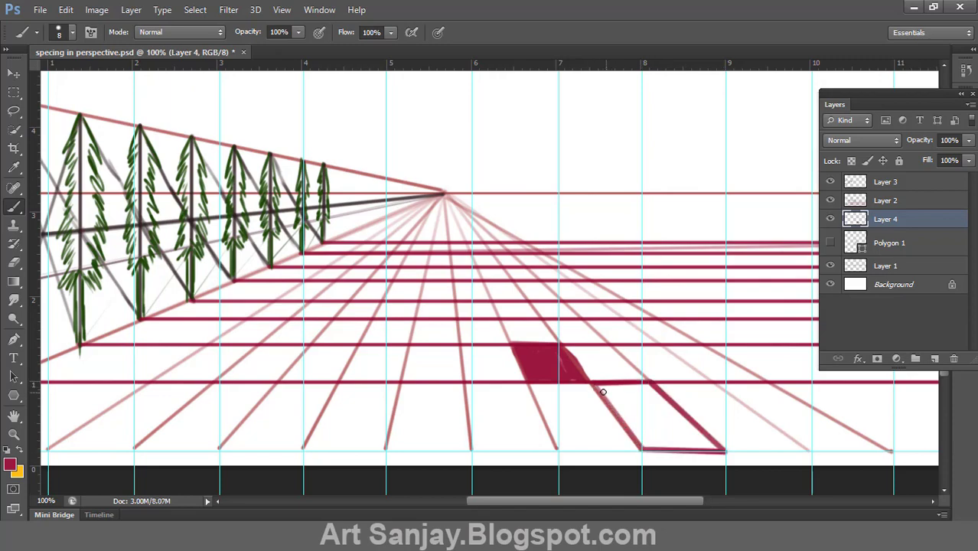
# Fill the outlined front-row tile with solid crimson using a 15 px brush.
pyautogui.press(']')
pyautogui.press(']')
pyautogui.keyDown('ctrl'); pyautogui.click(645, 412); pyautogui.keyUp('ctrl')
pyautogui.moveTo(641, 412); pyautogui.dragTo(519, 323)
pyautogui.press(']')
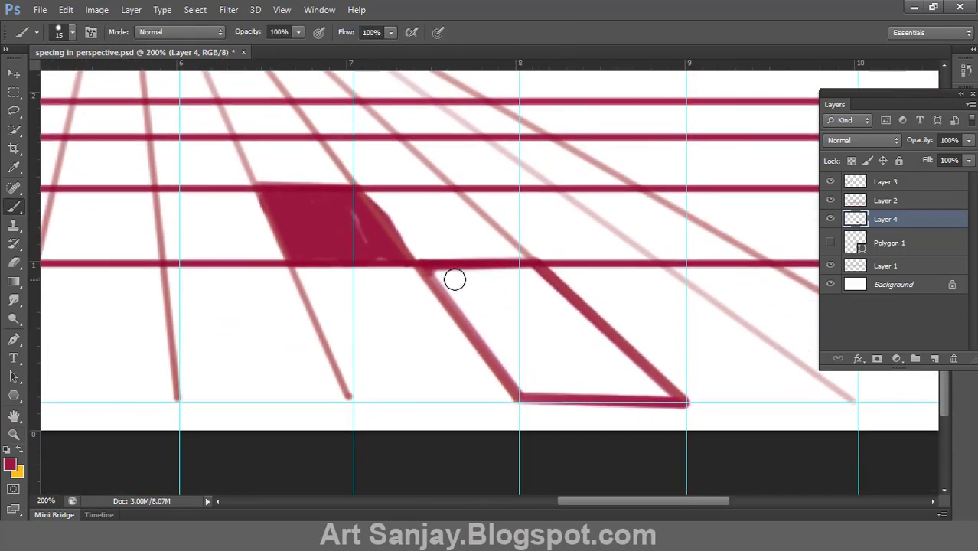
pyautogui.keyDown('shift'); pyautogui.click(528, 394); pyautogui.keyUp('shift')
pyautogui.keyDown('shift'); pyautogui.click(670, 397); pyautogui.keyUp('shift')
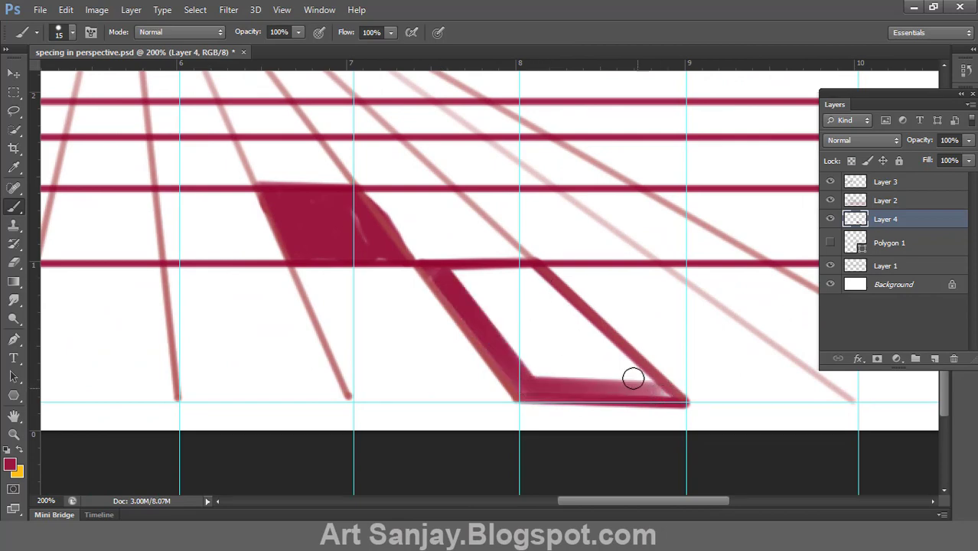
pyautogui.moveTo(658, 389)
pyautogui.mouseDown()
pyautogui.moveTo(536, 279)
pyautogui.moveTo(460, 274)
pyautogui.mouseUp()
pyautogui.moveTo(460, 274)
pyautogui.mouseDown()
pyautogui.moveTo(518, 272)
pyautogui.moveTo(562, 311)
pyautogui.moveTo(480, 286)
pyautogui.moveTo(488, 316)
pyautogui.moveTo(559, 312)
pyautogui.moveTo(524, 278)
pyautogui.moveTo(616, 367)
pyautogui.moveTo(518, 347)
pyautogui.moveTo(636, 381)
pyautogui.moveTo(580, 390)
pyautogui.moveTo(521, 379)
pyautogui.mouseUp()
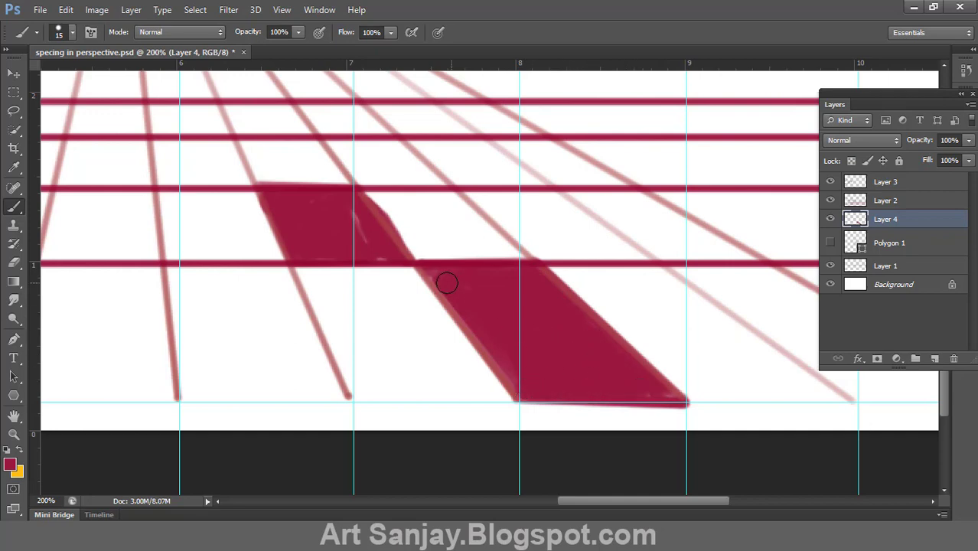
pyautogui.moveTo(433, 281); pyautogui.dragTo(517, 373)
# Fill the next two diagonally adjoining tiles, in the third and fourth floor rows, with a 9 px brush.
pyautogui.moveTo(376, 223); pyautogui.dragTo(527, 332)
pyautogui.moveTo(372, 270); pyautogui.dragTo(537, 379)
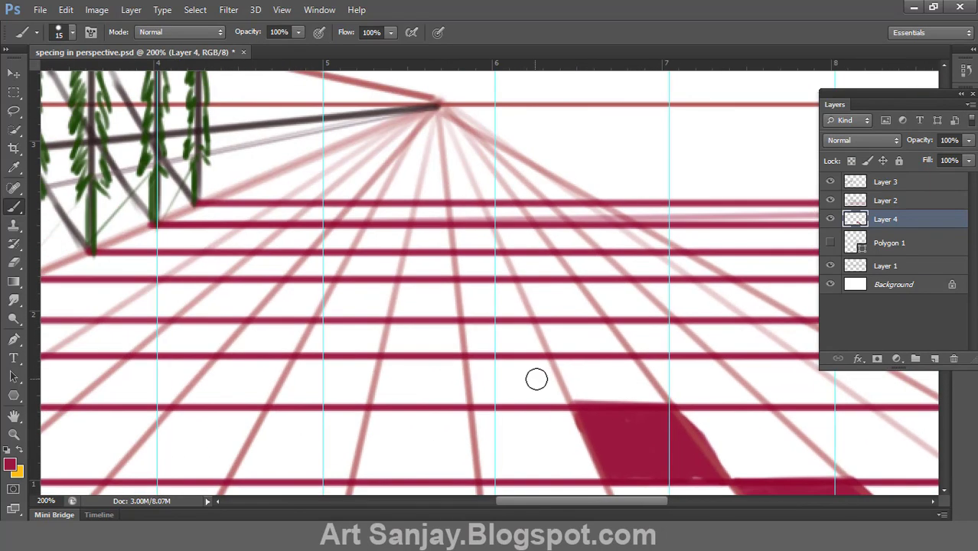
pyautogui.press('[')
pyautogui.press('[')
pyautogui.moveTo(470, 359)
pyautogui.mouseDown()
pyautogui.moveTo(548, 359)
pyautogui.moveTo(565, 402)
pyautogui.moveTo(475, 403)
pyautogui.moveTo(562, 401)
pyautogui.moveTo(475, 364)
pyautogui.moveTo(481, 402)
pyautogui.moveTo(560, 398)
pyautogui.moveTo(511, 375)
pyautogui.moveTo(494, 397)
pyautogui.moveTo(482, 363)
pyautogui.mouseUp()
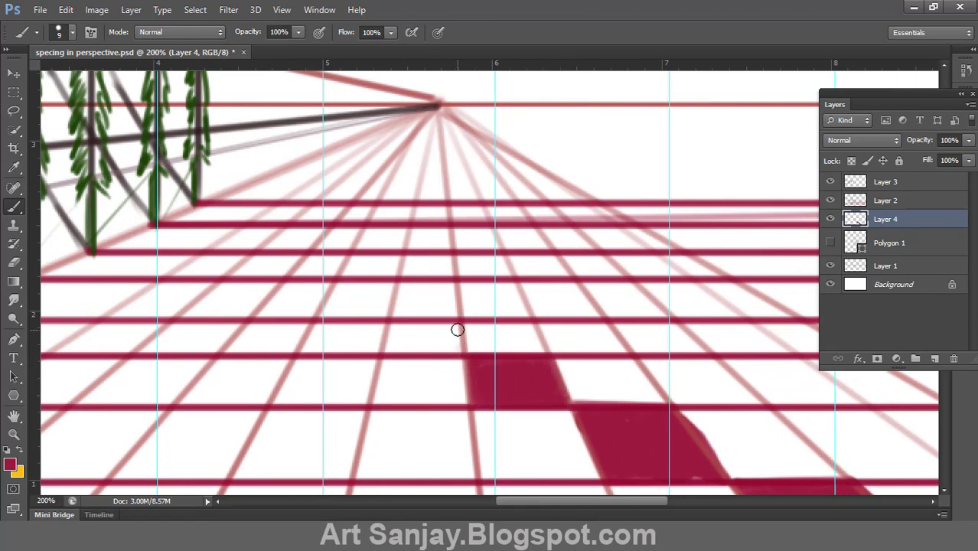
pyautogui.moveTo(459, 324)
pyautogui.mouseDown()
pyautogui.moveTo(384, 352)
pyautogui.moveTo(460, 353)
pyautogui.moveTo(456, 335)
pyautogui.moveTo(426, 345)
pyautogui.moveTo(392, 331)
pyautogui.moveTo(427, 324)
pyautogui.moveTo(395, 330)
pyautogui.moveTo(460, 340)
pyautogui.mouseUp()
# Outline and fill the diagonally adjoining tile in the fifth floor row with a 7 px brush.
pyautogui.moveTo(421, 299); pyautogui.dragTo(634, 328)
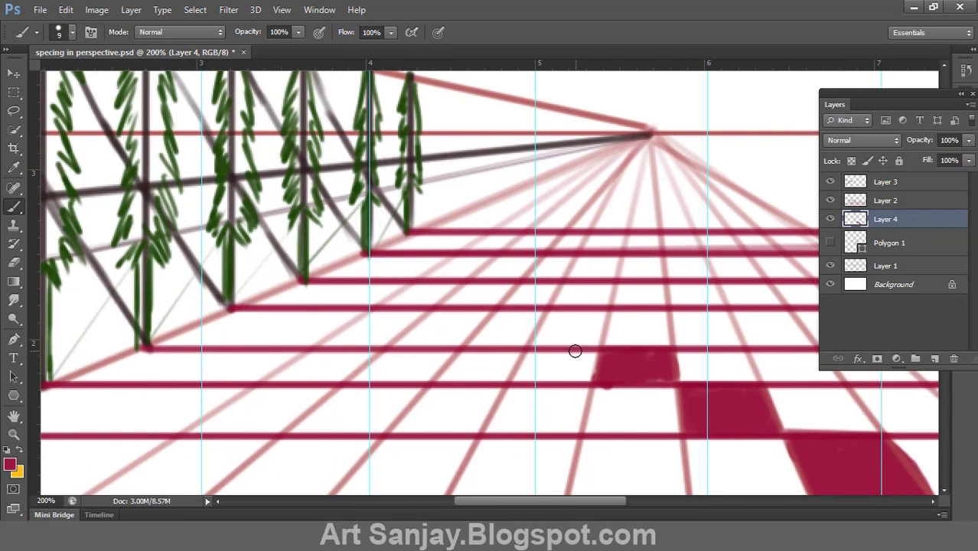
pyautogui.press('[')
pyautogui.press('[')
pyautogui.keyDown('ctrl'); pyautogui.click(559, 276); pyautogui.keyUp('ctrl')
pyautogui.moveTo(457, 382); pyautogui.dragTo(506, 332)
pyautogui.moveTo(558, 385); pyautogui.dragTo(512, 386)
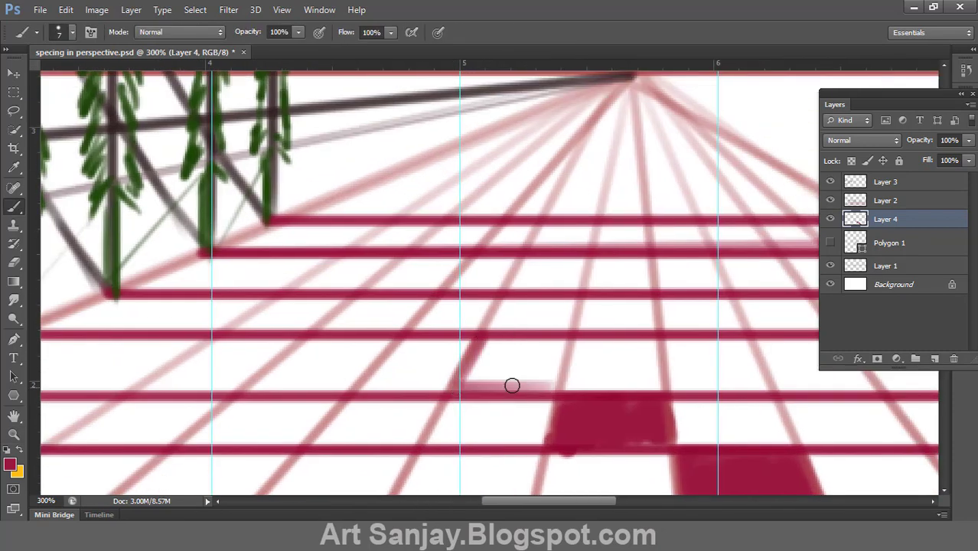
pyautogui.keyDown('shift'); pyautogui.click(568, 341); pyautogui.keyUp('shift')
pyautogui.keyDown('shift'); pyautogui.click(484, 337); pyautogui.keyUp('shift')
pyautogui.moveTo(485, 338)
pyautogui.mouseDown()
pyautogui.moveTo(472, 373)
pyautogui.moveTo(541, 364)
pyautogui.moveTo(562, 340)
pyautogui.moveTo(550, 381)
pyautogui.moveTo(472, 381)
pyautogui.moveTo(478, 340)
pyautogui.mouseUp()
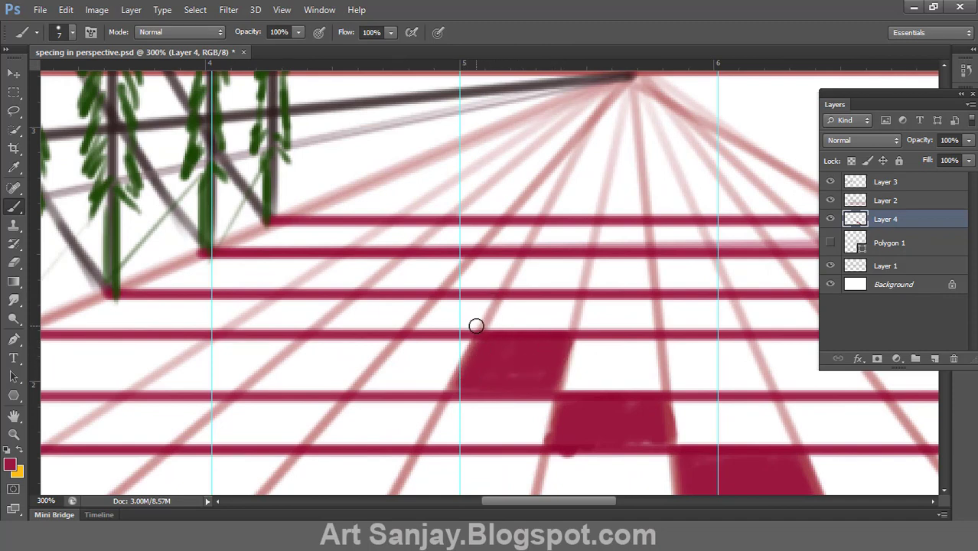
# Fill the diagonally adjoining tiles in the three farthest floor rows, adjusting the brush size to fit.
pyautogui.moveTo(492, 299)
pyautogui.mouseDown()
pyautogui.moveTo(476, 325)
pyautogui.moveTo(414, 329)
pyautogui.mouseUp()
pyautogui.moveTo(450, 299)
pyautogui.mouseDown()
pyautogui.moveTo(483, 300)
pyautogui.moveTo(438, 312)
pyautogui.mouseUp()
pyautogui.moveTo(418, 268)
pyautogui.mouseDown()
pyautogui.moveTo(445, 367)
pyautogui.moveTo(509, 359)
pyautogui.moveTo(486, 333)
pyautogui.moveTo(467, 345)
pyautogui.moveTo(481, 359)
pyautogui.moveTo(471, 358)
pyautogui.moveTo(520, 352)
pyautogui.moveTo(460, 360)
pyautogui.mouseUp()
pyautogui.press(']')
pyautogui.press(']')
pyautogui.press(']')
pyautogui.press('[')
pyautogui.press('[')
pyautogui.moveTo(484, 302)
pyautogui.mouseDown()
pyautogui.moveTo(440, 319)
pyautogui.moveTo(485, 323)
pyautogui.moveTo(477, 319)
pyautogui.moveTo(520, 300)
pyautogui.moveTo(471, 301)
pyautogui.moveTo(479, 317)
pyautogui.moveTo(442, 319)
pyautogui.mouseUp()
# Examine the diagonal run of crimson tiles against the whole floor grid and row of trees.
pyautogui.press('z')
pyautogui.scroll(-6, 504, 311)
pyautogui.scroll(2, 479, 396)
pyautogui.click(479, 396)
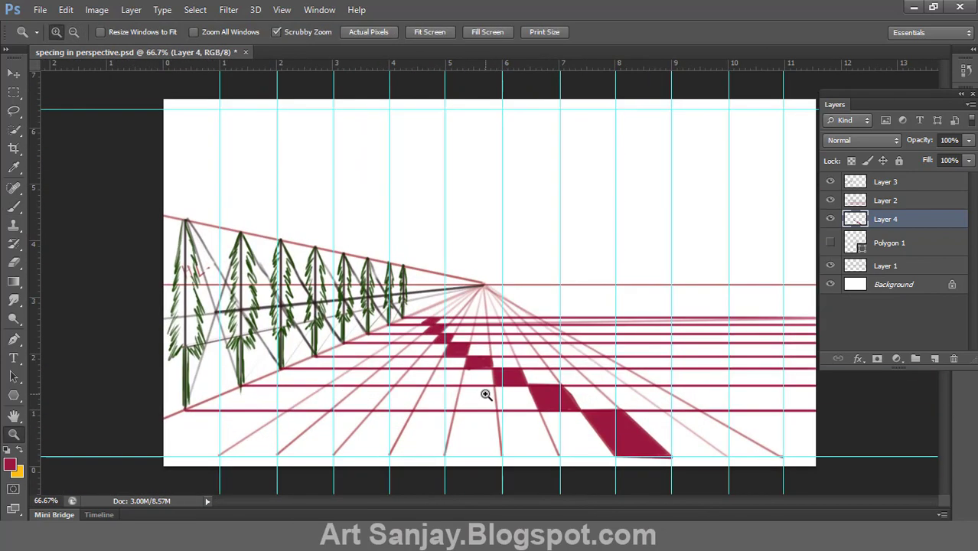
pyautogui.keyDown('alt'); pyautogui.click(398, 260); pyautogui.keyUp('alt')
pyautogui.click(413, 258)
pyautogui.click(413, 259)
pyautogui.rightClick(417, 258)
pyautogui.click(468, 271)
pyautogui.click(467, 271)
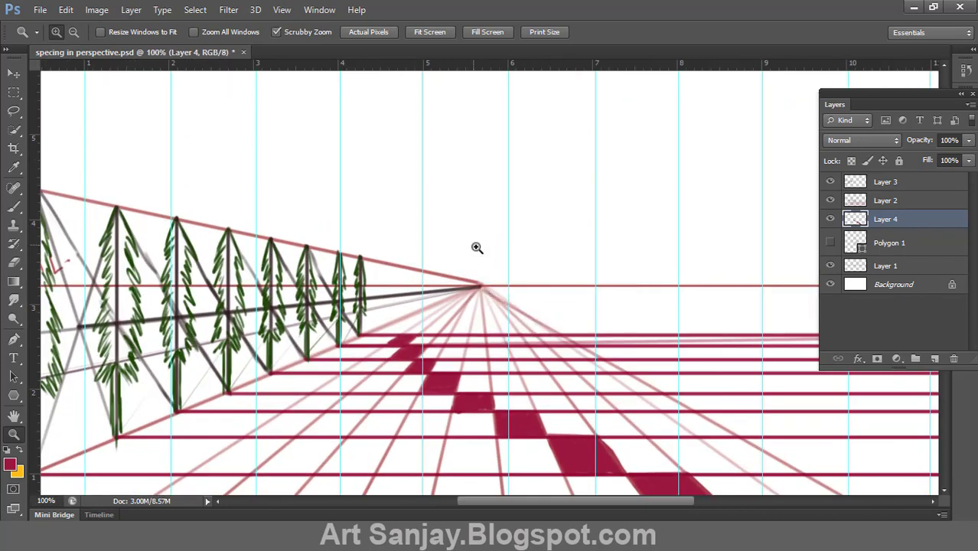
# Save the document to the Desktop as "specing in perspective" in Photoshop PSD format.
pyautogui.hotkey('alt', 'f')
pyautogui.press('a')
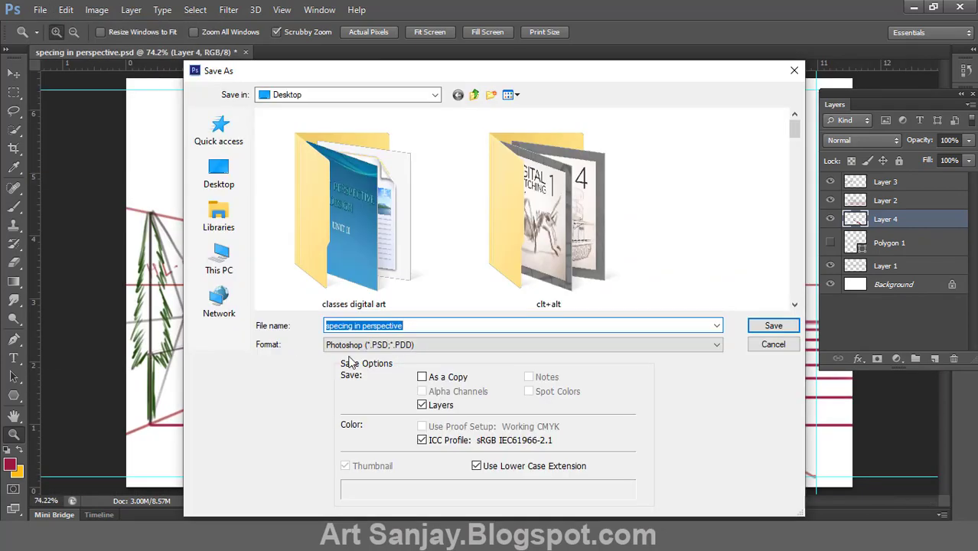
pyautogui.click(774, 327)
pyautogui.click(648, 160)
pyautogui.hotkey('ctrl', '-')
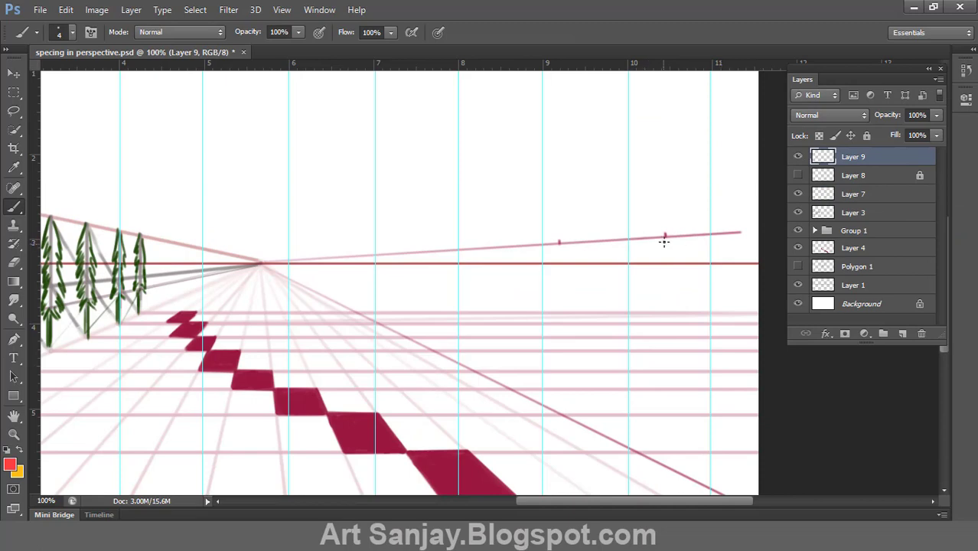
# On Layer 9, draw two red vertical posts from the upper to the lower line of the right wall.
pyautogui.moveTo(665, 237); pyautogui.dragTo(673, 466)
pyautogui.moveTo(558, 243); pyautogui.dragTo(566, 414)
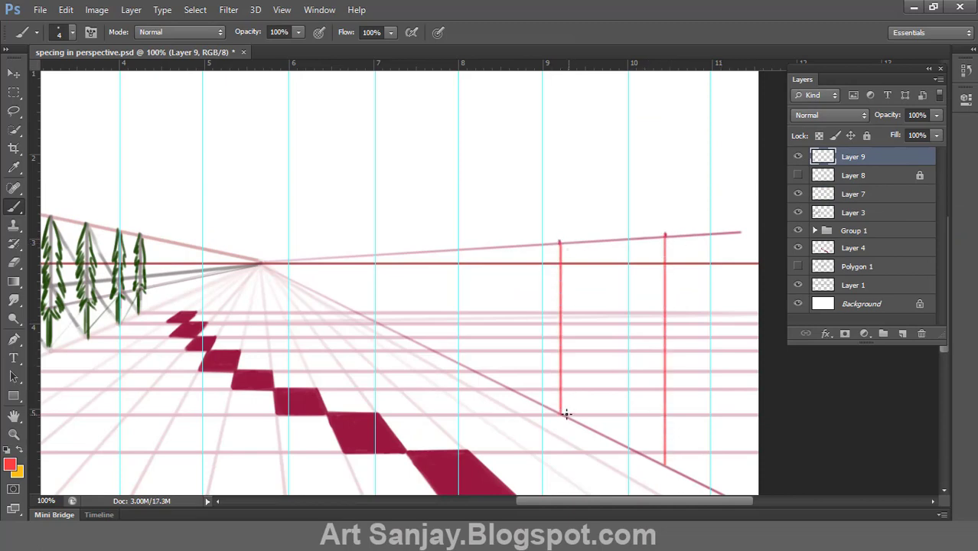
# Draw crossing diagonals between the two posts' ends and join their intersection to the vanishing point with a centre line.
pyautogui.click(664, 236)
pyautogui.keyDown('shift'); pyautogui.click(559, 412); pyautogui.keyUp('shift')
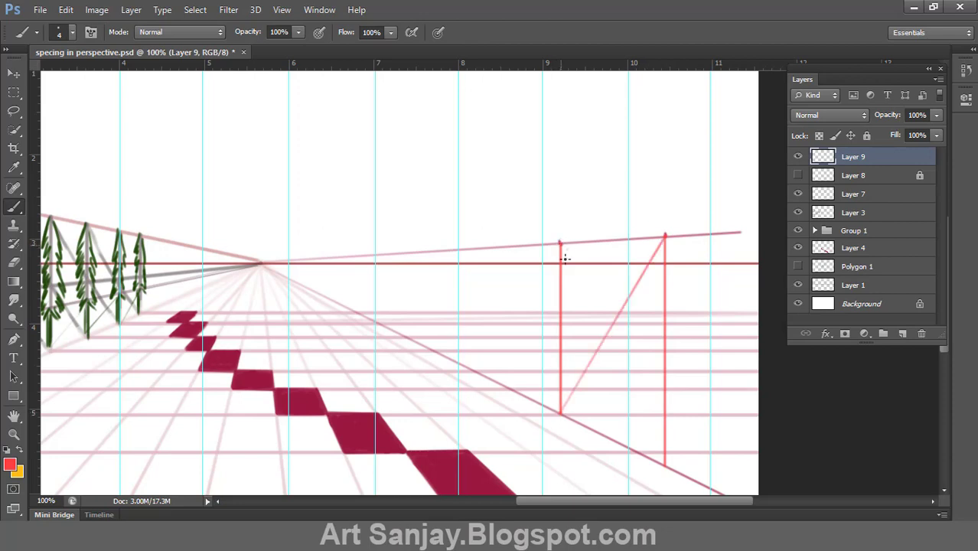
pyautogui.keyDown('shift'); pyautogui.click(664, 466); pyautogui.keyUp('shift')
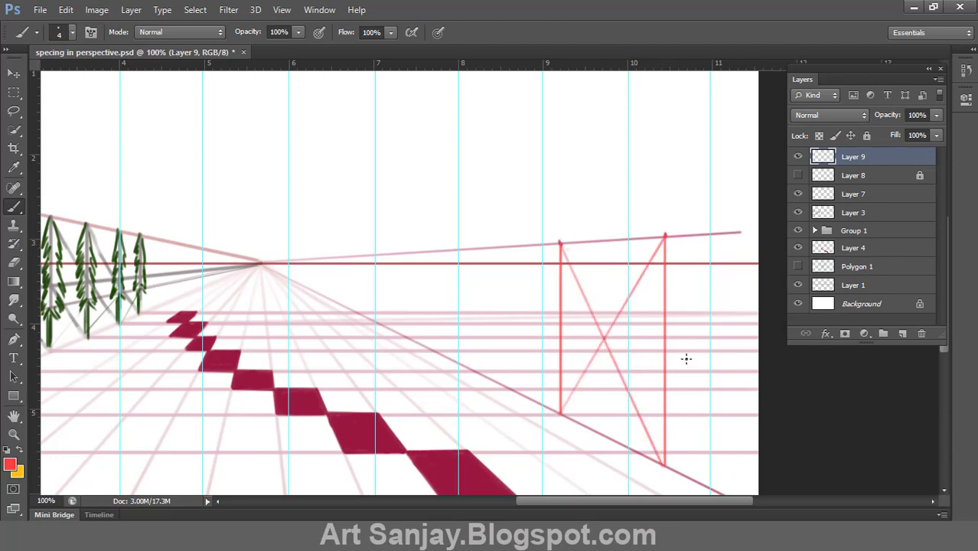
pyautogui.keyDown('shift'); pyautogui.click(259, 266); pyautogui.keyUp('shift')
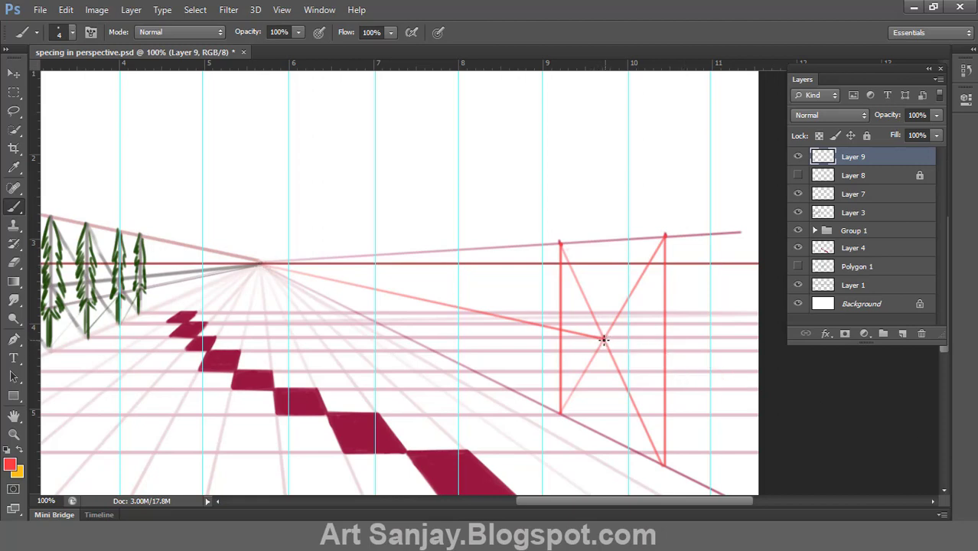
pyautogui.moveTo(604, 339); pyautogui.dragTo(724, 375)
pyautogui.hotkey('ctrl', 'z')
pyautogui.moveTo(603, 339); pyautogui.dragTo(756, 383)
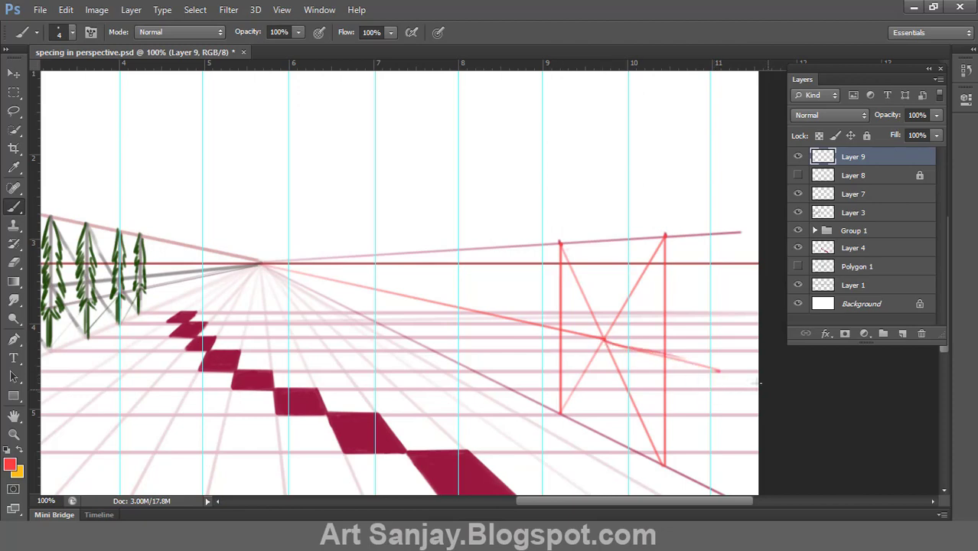
pyautogui.hotkey('ctrl', 'alt', 'z')
pyautogui.hotkey('ctrl', 'alt', 'z')
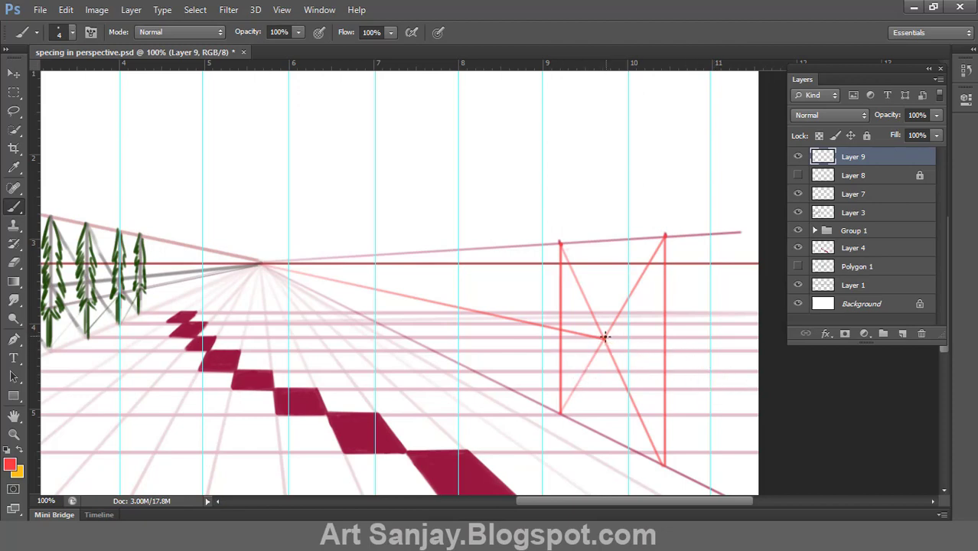
# Extend the centre line past the nearer post and draw a diagonal from its base through the next post's midpoint to the upper wall line.
pyautogui.moveTo(603, 339); pyautogui.dragTo(750, 375)
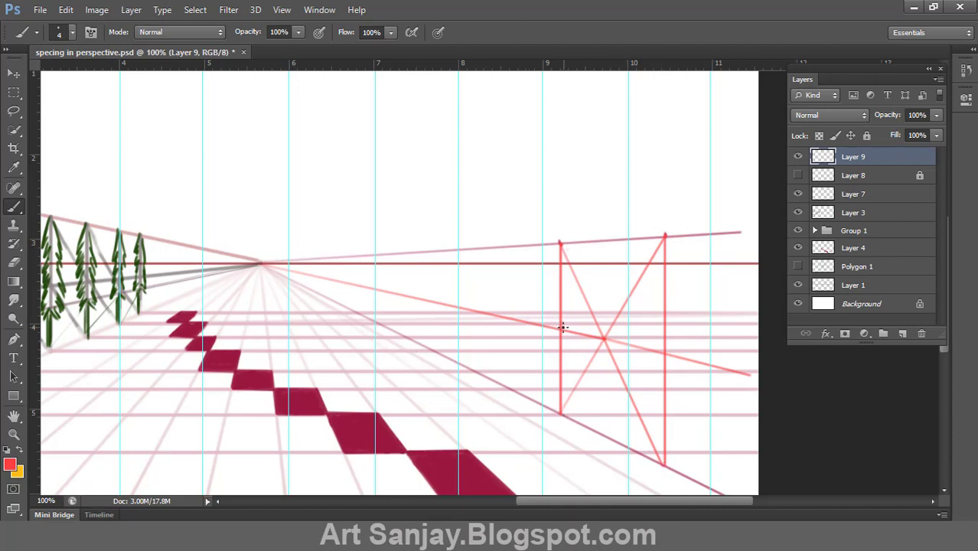
pyautogui.keyDown('shift'); pyautogui.click(497, 247); pyautogui.keyUp('shift')
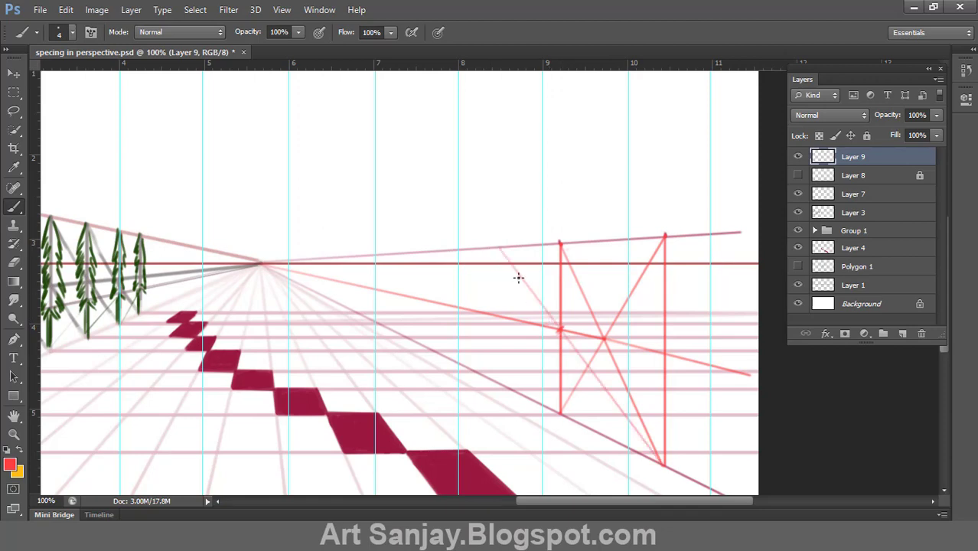
# Draw the third and fourth red posts of the right wall, locating each with a diagonal from an earlier post's base through the next midpoint.
pyautogui.keyDown('shift'); pyautogui.click(661, 463); pyautogui.keyUp('shift')
pyautogui.moveTo(498, 247); pyautogui.dragTo(492, 381)
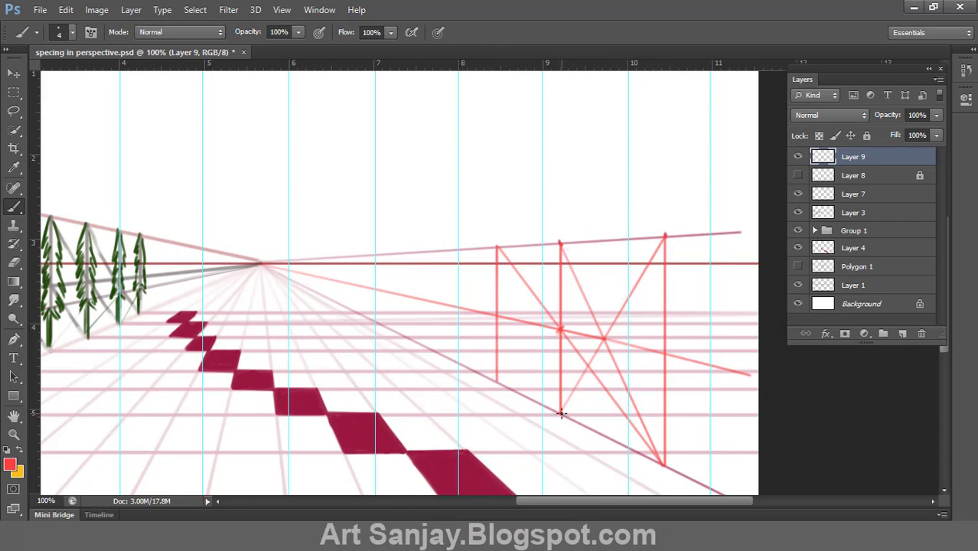
pyautogui.keyDown('shift'); pyautogui.click(496, 314); pyautogui.keyUp('shift')
pyautogui.keyDown('shift'); pyautogui.click(451, 251); pyautogui.keyUp('shift')
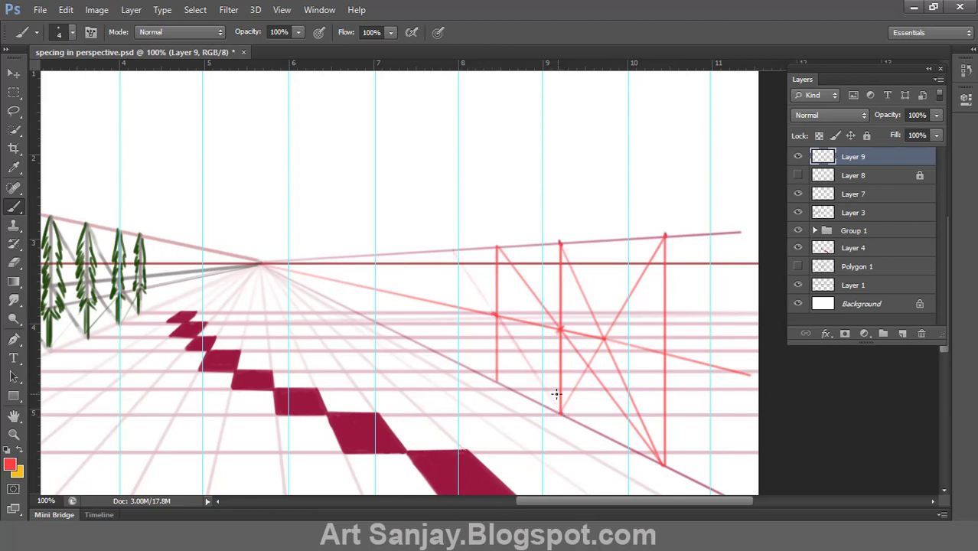
pyautogui.moveTo(557, 394); pyautogui.dragTo(557, 412)
pyautogui.moveTo(452, 252); pyautogui.dragTo(462, 359)
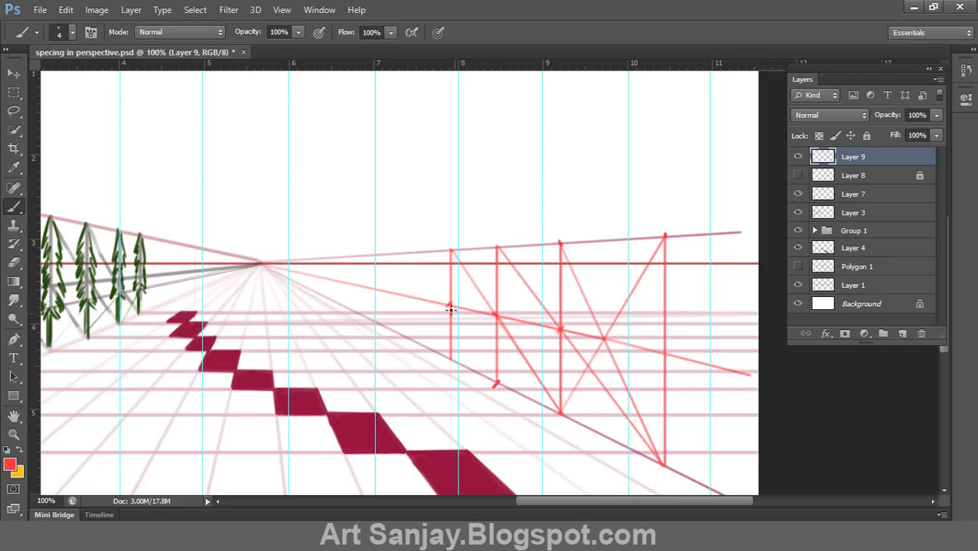
# Continue the diagonal construction toward the vanishing point, adding four more red posts between the upper and lower lines of the right wall.
pyautogui.keyDown('shift'); pyautogui.click(414, 256); pyautogui.keyUp('shift')
pyautogui.moveTo(415, 274); pyautogui.dragTo(421, 338)
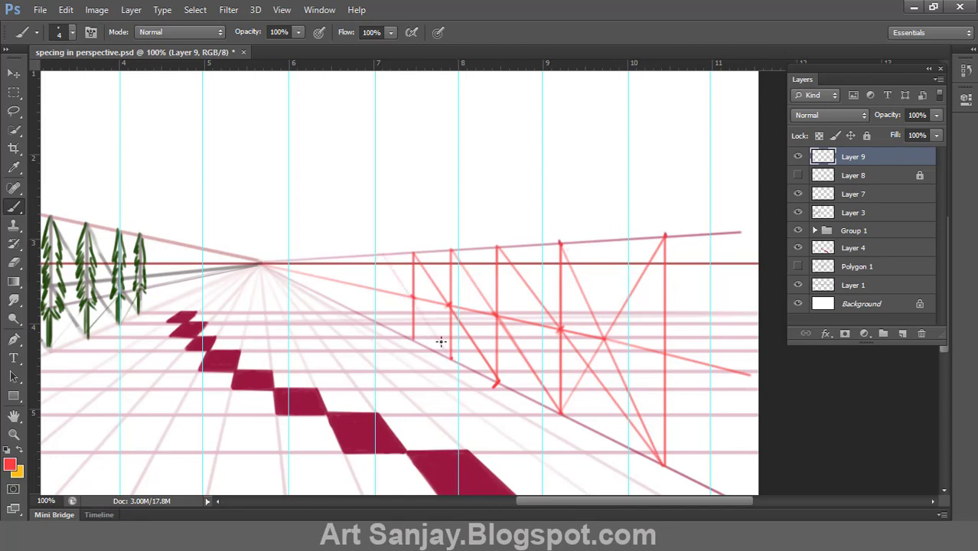
pyautogui.moveTo(388, 268); pyautogui.dragTo(388, 326)
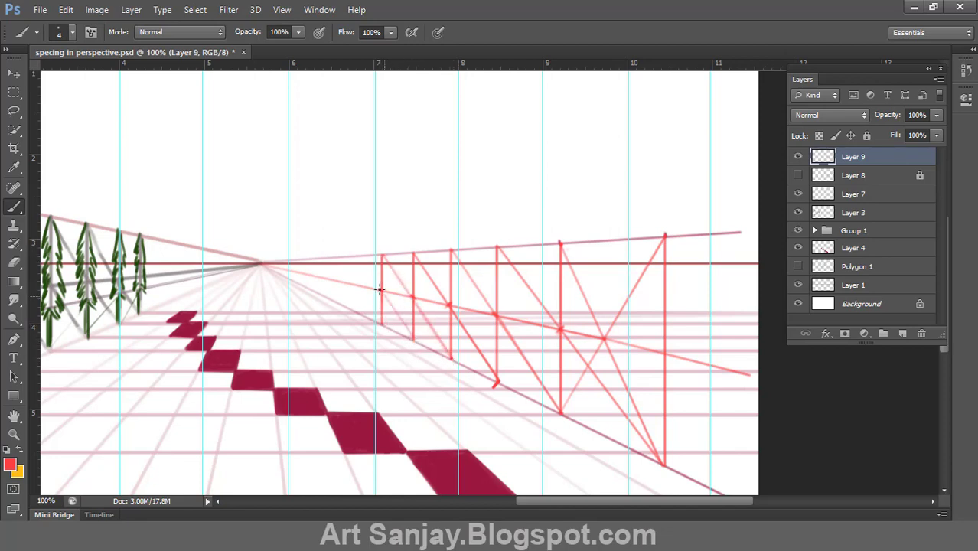
pyautogui.moveTo(381, 292)
pyautogui.mouseDown()
pyautogui.moveTo(357, 259)
pyautogui.moveTo(358, 308)
pyautogui.mouseUp()
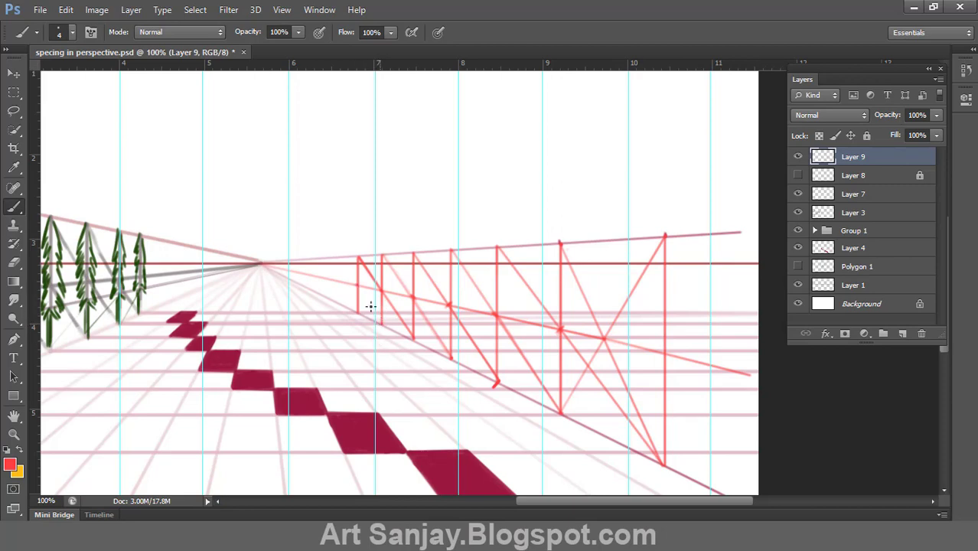
pyautogui.moveTo(357, 286); pyautogui.dragTo(335, 263)
pyautogui.moveTo(334, 263); pyautogui.dragTo(348, 311)
pyautogui.hotkey('ctrl', 'z')
pyautogui.moveTo(625, 247); pyautogui.dragTo(570, 192)
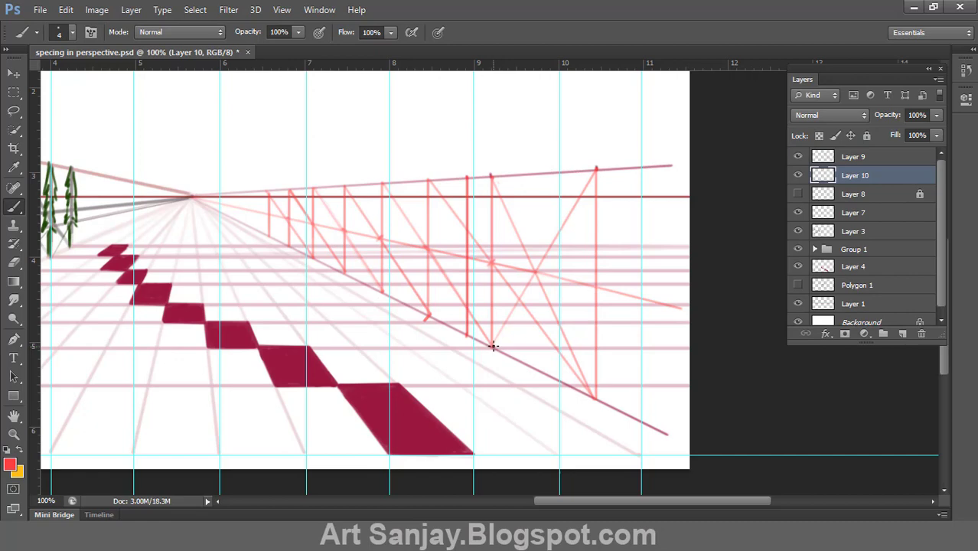
# Undo the last red line on Layer 10, change the foreground colour to a dark greyish brown and select Layer 9.
pyautogui.hotkey('ctrl', 'z')
pyautogui.click(9, 463)
pyautogui.click(913, 125)
pyautogui.click(837, 157)
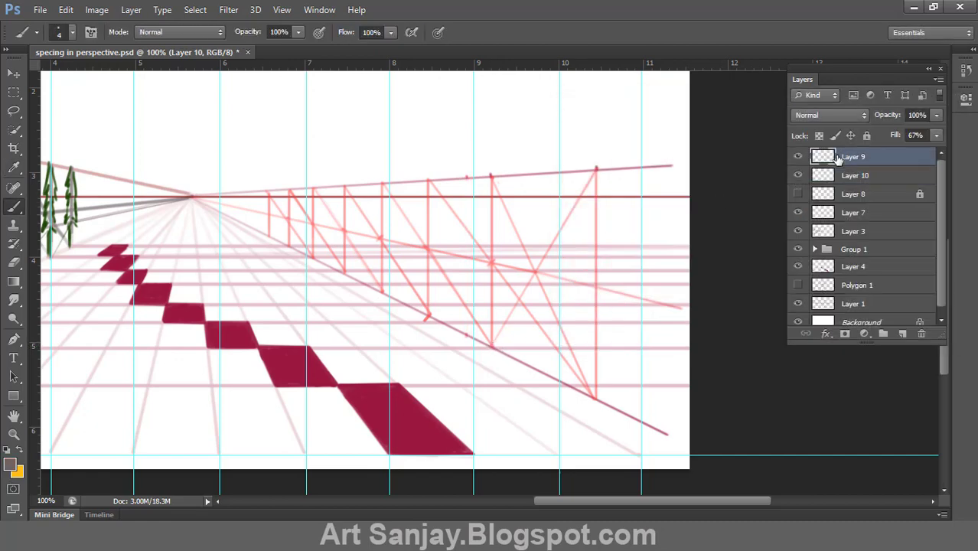
# On a new layer, draw two greyish-brown vertical lines for a pillar's thickness at the second post, spanning the upper and lower wall lines.
pyautogui.hotkey('ctrl', 'shift', 'alt', 'n')
pyautogui.click(490, 344)
pyautogui.keyDown('shift'); pyautogui.click(492, 174); pyautogui.keyUp('shift')
pyautogui.click(467, 177)
pyautogui.keyDown('shift'); pyautogui.click(468, 334); pyautogui.keyUp('shift')
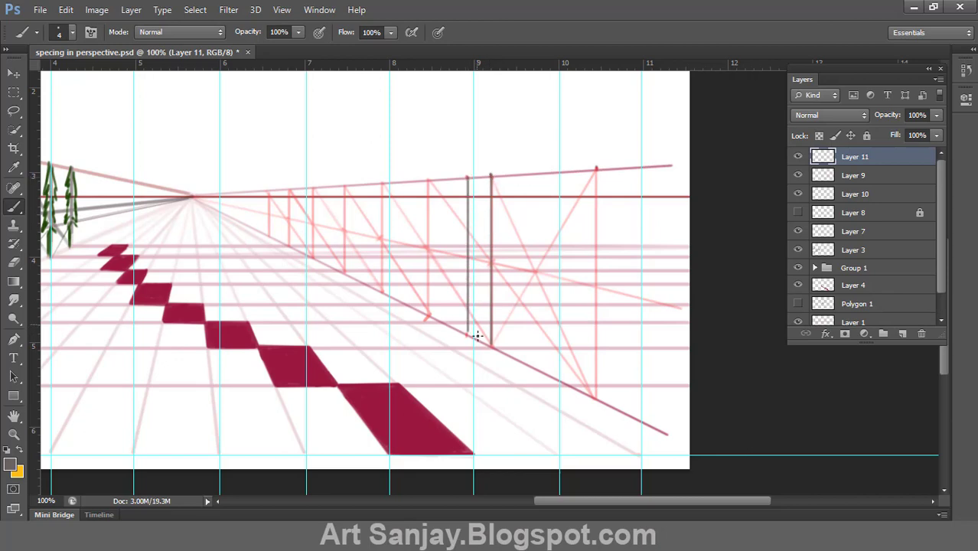
# Duplicate the pillar outline, move the copy to the third post and scale it down to fit between the wall lines.
pyautogui.hotkey('ctrl', 'j')
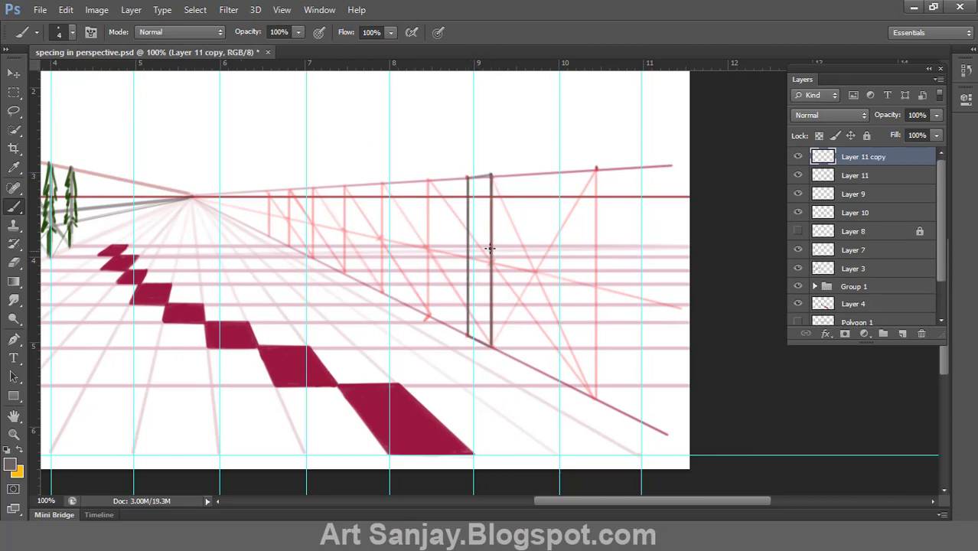
pyautogui.press('v')
pyautogui.moveTo(469, 262); pyautogui.dragTo(397, 268)
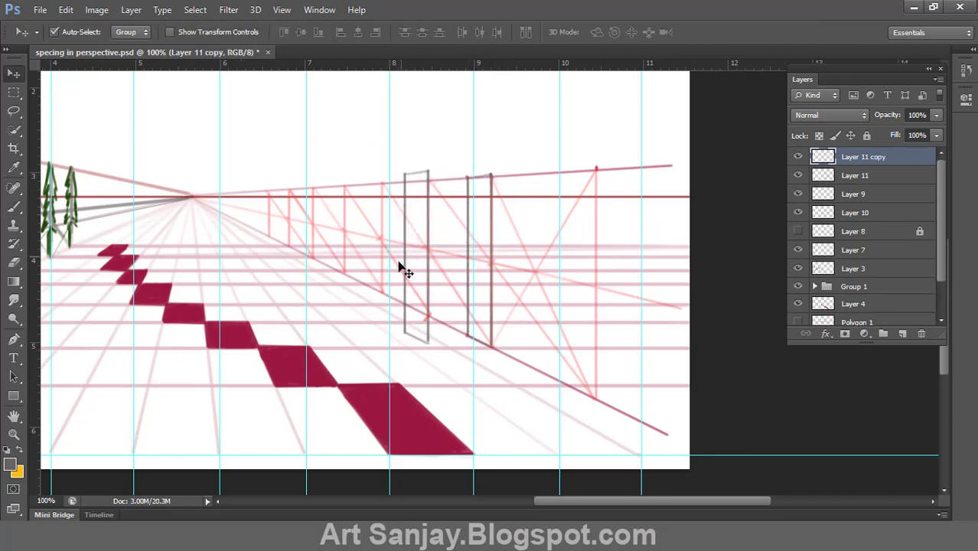
pyautogui.hotkey('ctrl', 't')
pyautogui.moveTo(417, 342); pyautogui.dragTo(418, 316)
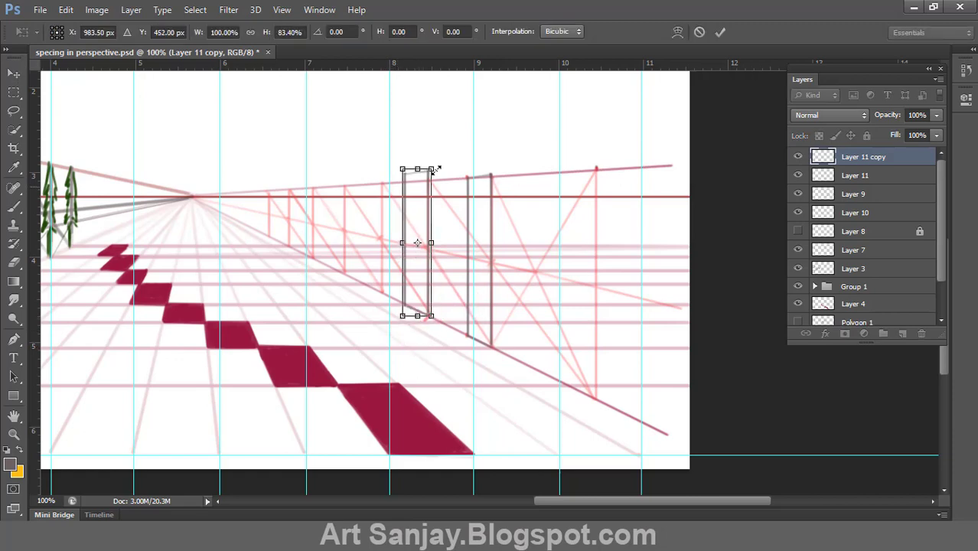
pyautogui.moveTo(417, 168); pyautogui.dragTo(418, 180)
pyautogui.moveTo(401, 246); pyautogui.dragTo(415, 268)
pyautogui.press('Return')
# Duplicate the scaled pillar outline as another layer and align the copy with the fourth post.
pyautogui.hotkey('ctrl', 'j')
pyautogui.hotkey('ctrl', 'z')
pyautogui.click(844, 161)
pyautogui.click(799, 156)
pyautogui.click(799, 157)
pyautogui.hotkey('shift', 'Left')
pyautogui.hotkey('shift', 'Left')
pyautogui.hotkey('shift', 'Left')
pyautogui.hotkey('shift', 'Left')
pyautogui.hotkey('shift', 'Left')
pyautogui.hotkey('shift', 'Left')
pyautogui.hotkey('shift', 'Left')
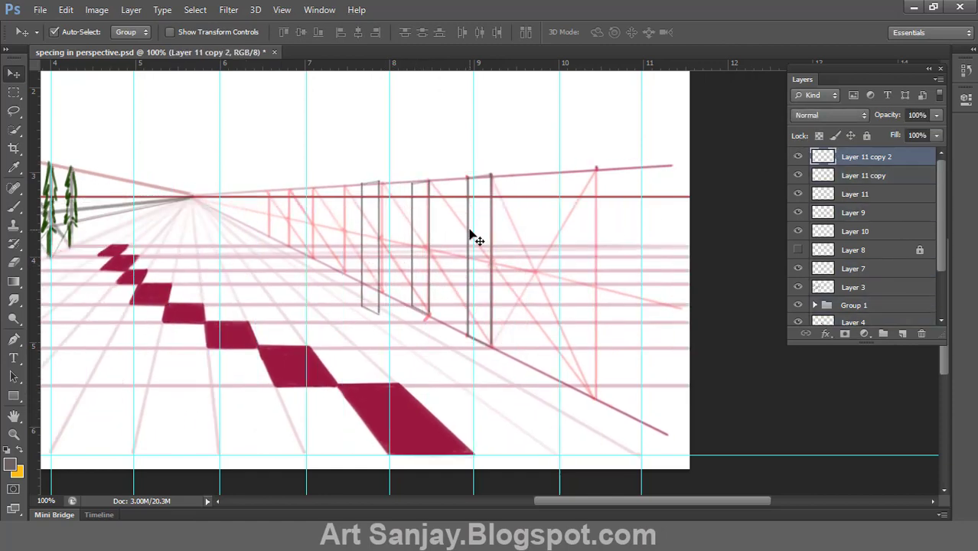
pyautogui.press('Right')
pyautogui.press('Right')
pyautogui.press('Right')
pyautogui.press('Right')
pyautogui.press('Right')
# Scale the fourth post's pillar outline to 80% width and 81.68% height so it fits between the wall lines.
pyautogui.keyDown('ctrl'); pyautogui.click(387, 212); pyautogui.keyUp('ctrl')
pyautogui.keyDown('ctrl'); pyautogui.click(387, 238); pyautogui.keyUp('ctrl')
pyautogui.keyDown('alt'); pyautogui.keyDown('space'); pyautogui.click(379, 287); pyautogui.keyUp('space'); pyautogui.keyUp('alt')
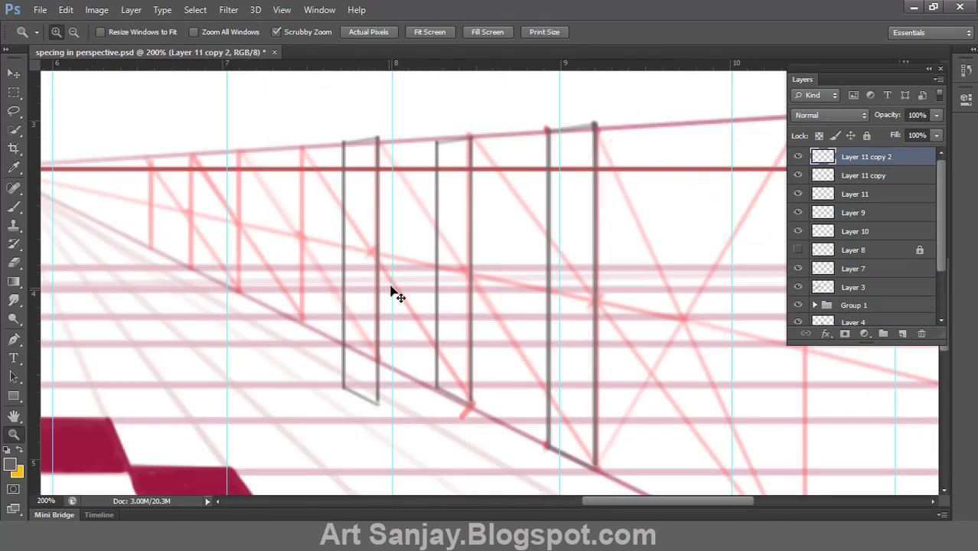
pyautogui.hotkey('ctrl', 't')
pyautogui.moveTo(361, 411); pyautogui.dragTo(362, 361)
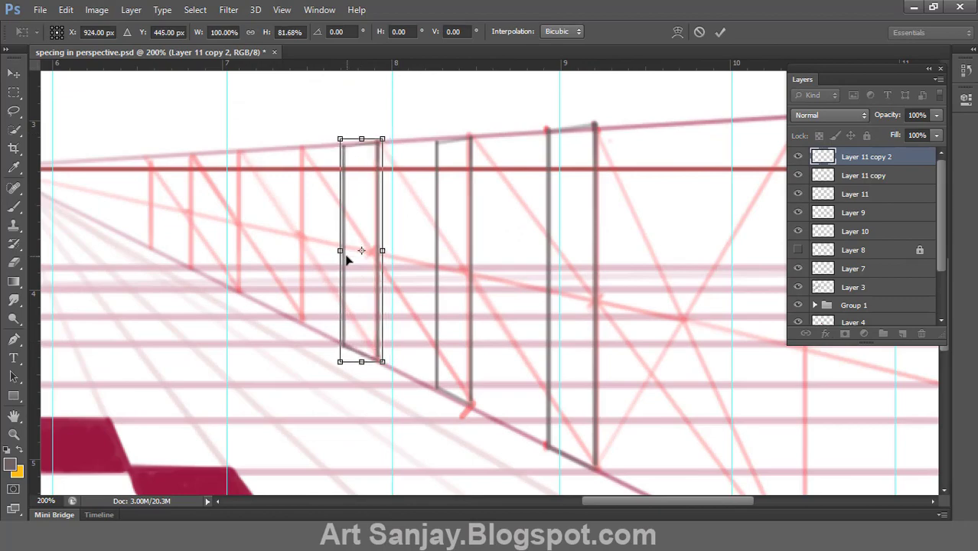
pyautogui.moveTo(340, 251); pyautogui.dragTo(349, 251)
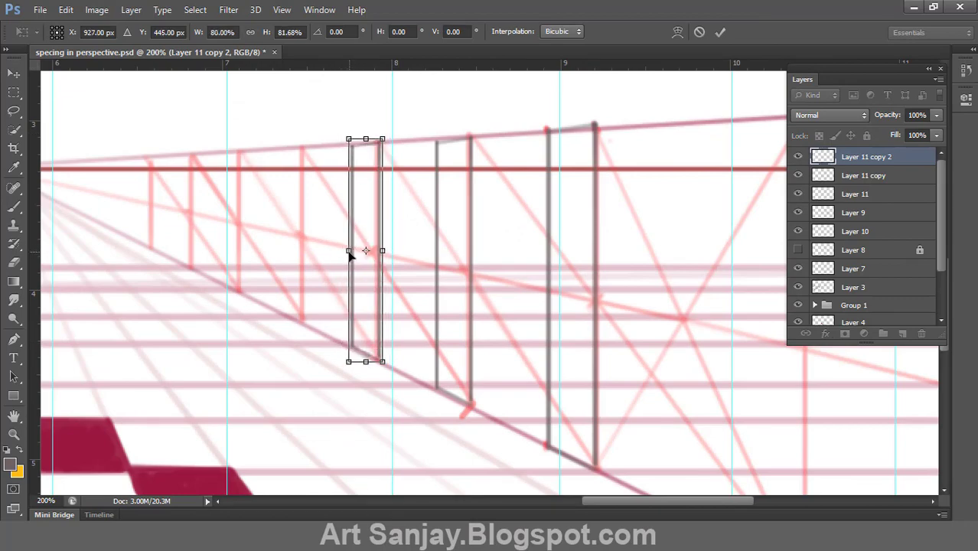
pyautogui.press('Return')
pyautogui.keyDown('alt'); pyautogui.click(387, 274); pyautogui.keyUp('alt')
pyautogui.keyDown('alt'); pyautogui.click(476, 277); pyautogui.keyUp('alt')
pyautogui.keyDown('ctrl'); pyautogui.click(628, 297); pyautogui.keyUp('ctrl')
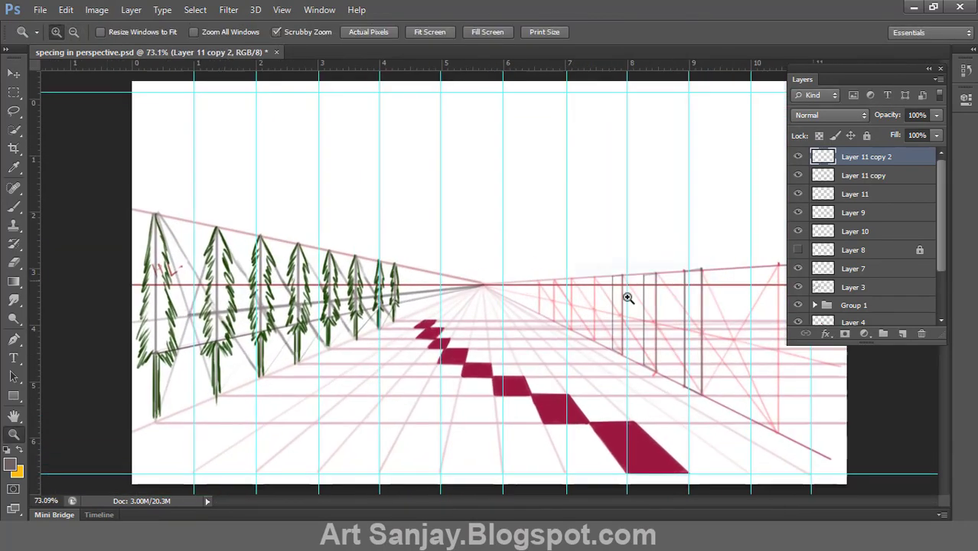
# Set the fill of Layer 9 to 100%.
pyautogui.click(726, 331)
pyautogui.click(802, 84)
pyautogui.click(867, 176)
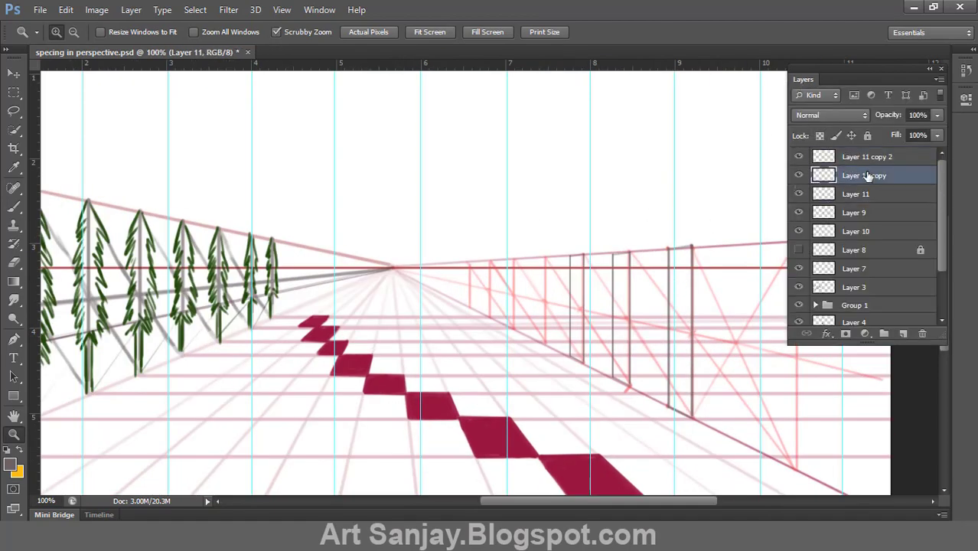
pyautogui.click(848, 193)
pyautogui.click(858, 176)
pyautogui.click(799, 176)
pyautogui.click(799, 176)
pyautogui.click(853, 213)
pyautogui.click(936, 135)
pyautogui.moveTo(906, 151); pyautogui.dragTo(941, 151)
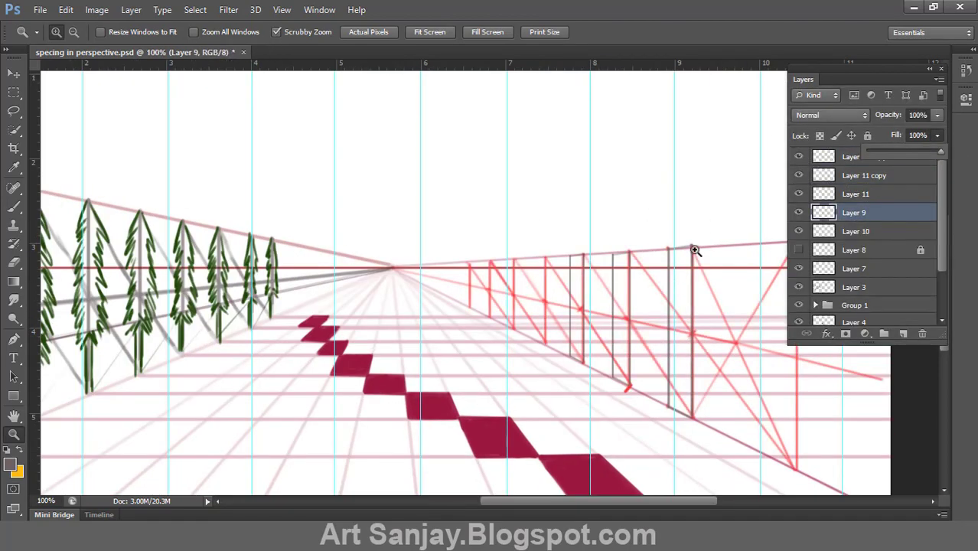
pyautogui.keyDown('alt'); pyautogui.click(694, 251); pyautogui.keyUp('alt')
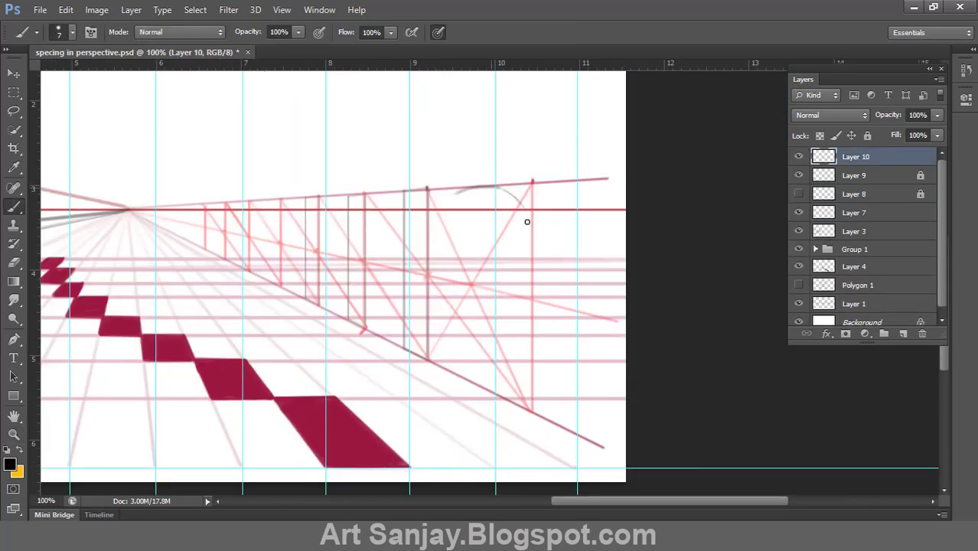
# On Layer 10, sketch black rounded arch tops across the three nearest wall openings between the pillars.
pyautogui.moveTo(503, 190); pyautogui.dragTo(533, 231)
pyautogui.moveTo(463, 191)
pyautogui.mouseDown()
pyautogui.moveTo(438, 219)
pyautogui.moveTo(464, 189)
pyautogui.moveTo(514, 209)
pyautogui.moveTo(533, 262)
pyautogui.mouseUp()
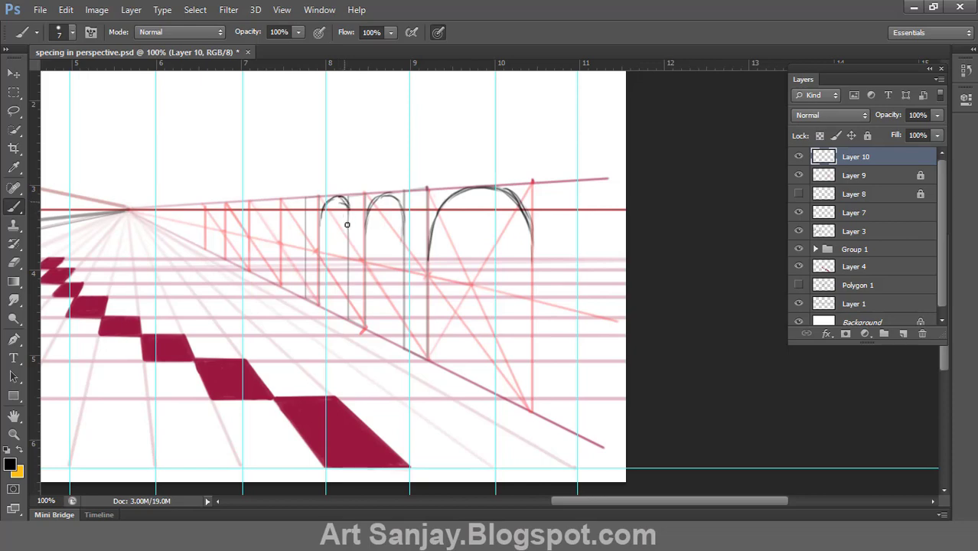
pyautogui.moveTo(322, 222); pyautogui.dragTo(350, 217)
# Draw black vertical sides from the three arches down to the lower wall line and mark the pillar bases.
pyautogui.moveTo(426, 247); pyautogui.dragTo(425, 359)
pyautogui.moveTo(534, 229); pyautogui.dragTo(534, 409)
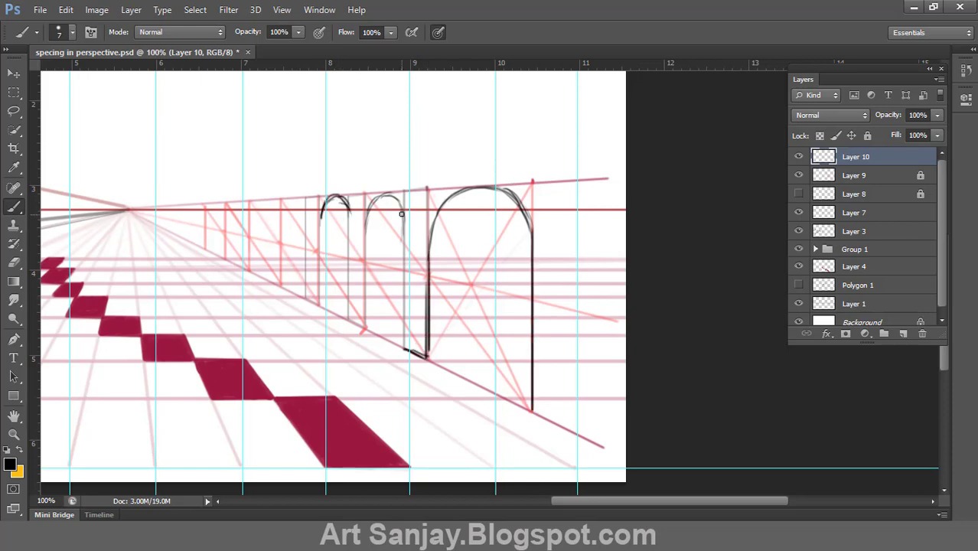
pyautogui.moveTo(401, 214); pyautogui.dragTo(405, 349)
pyautogui.moveTo(366, 223); pyautogui.dragTo(366, 330)
pyautogui.moveTo(348, 216)
pyautogui.mouseDown()
pyautogui.moveTo(350, 322)
pyautogui.moveTo(321, 309)
pyautogui.mouseUp()
# Hide Layer 10, then show and unlock Layer 8 with the finished row of arches.
pyautogui.moveTo(385, 233); pyautogui.dragTo(512, 215)
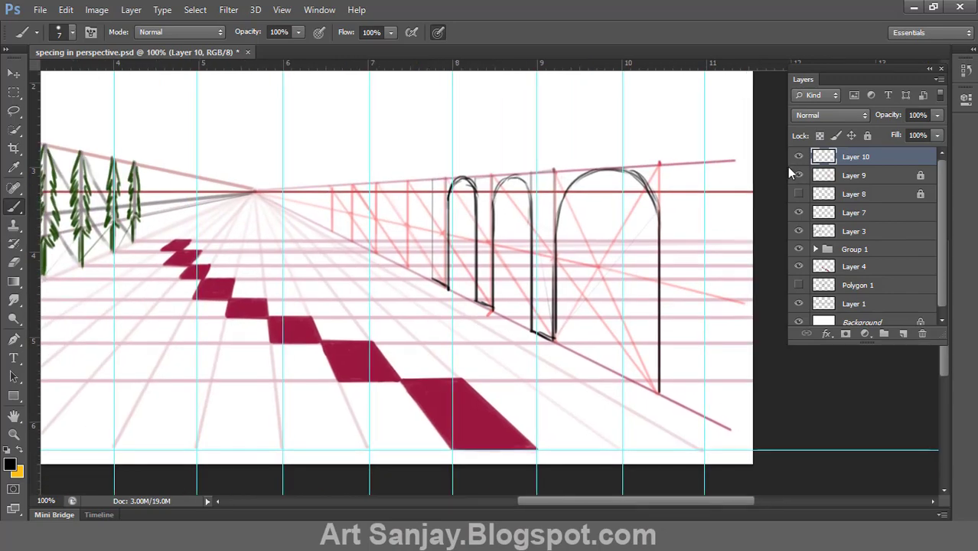
pyautogui.click(799, 158)
pyautogui.click(798, 194)
pyautogui.click(861, 195)
pyautogui.click(867, 136)
# Examine the receding row of arches on Layer 8 up close and within the whole scene.
pyautogui.press('z')
pyautogui.click(576, 258)
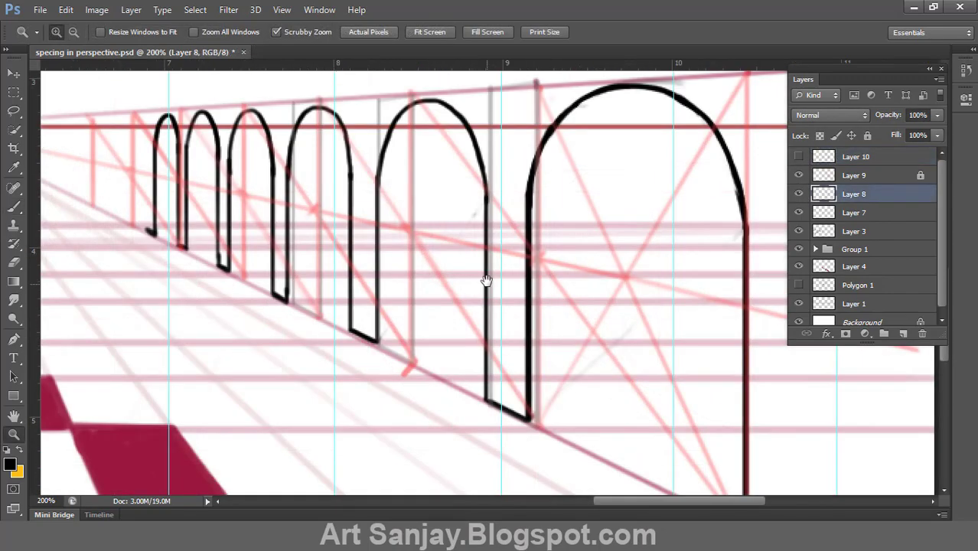
pyautogui.moveTo(341, 232); pyautogui.dragTo(547, 321)
pyautogui.keyDown('alt'); pyautogui.click(501, 245); pyautogui.keyUp('alt')
pyautogui.keyDown('alt'); pyautogui.click(505, 269); pyautogui.keyUp('alt')
pyautogui.keyDown('alt'); pyautogui.click(507, 271); pyautogui.keyUp('alt')
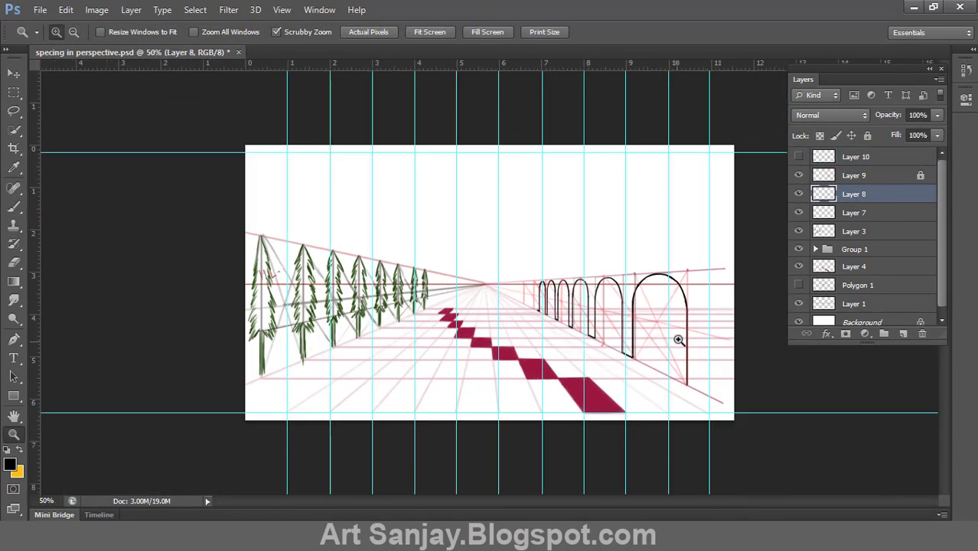
pyautogui.click(689, 326)
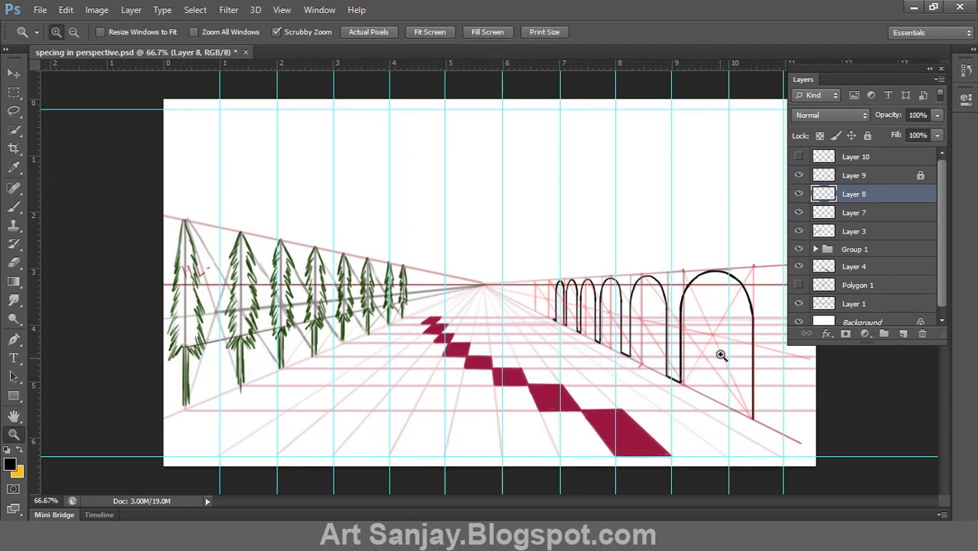
pyautogui.click(731, 396)
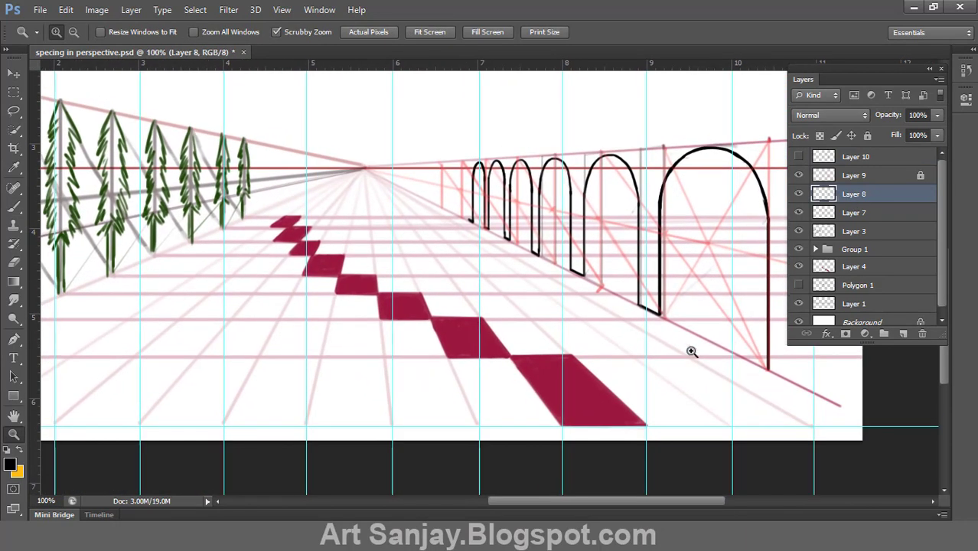
# Draw horizontal depth lines from the arch pillar bases on Layer 8 and join the nearest one's end to the vanishing point.
pyautogui.press('b')
pyautogui.moveTo(769, 371); pyautogui.dragTo(733, 371)
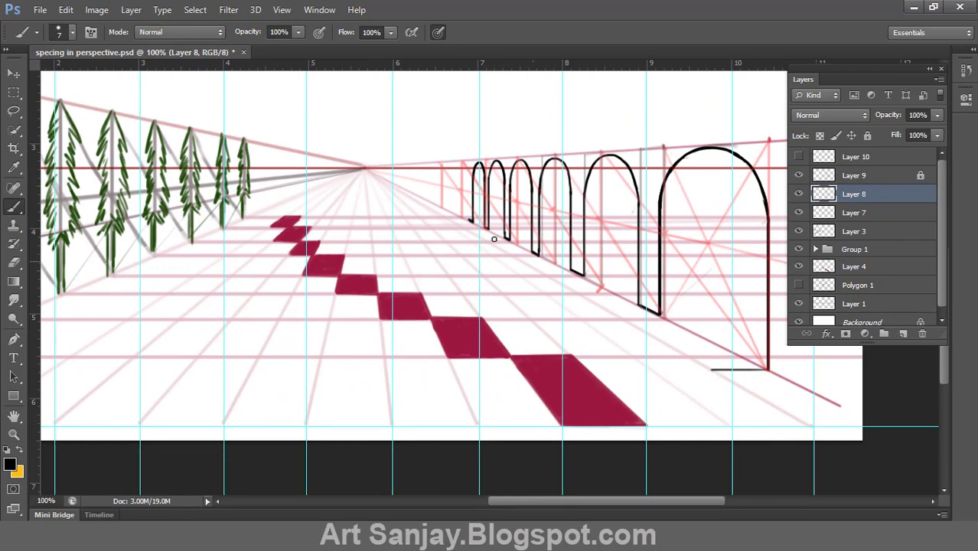
pyautogui.keyDown('shift'); pyautogui.click(367, 166); pyautogui.keyUp('shift')
pyautogui.moveTo(658, 313); pyautogui.dragTo(615, 314)
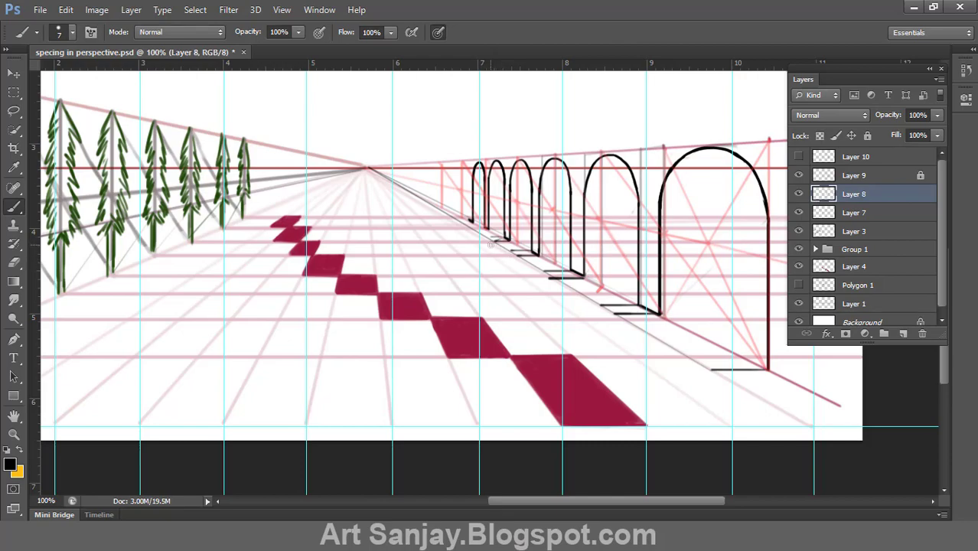
pyautogui.moveTo(485, 229); pyautogui.dragTo(475, 229)
pyautogui.hotkey('ctrl', 'alt', 'z')
pyautogui.hotkey('ctrl', 'alt', 'z')
# Add short horizontal depth lines at the bases of the farthest small pillars.
pyautogui.press('z')
pyautogui.click(502, 220)
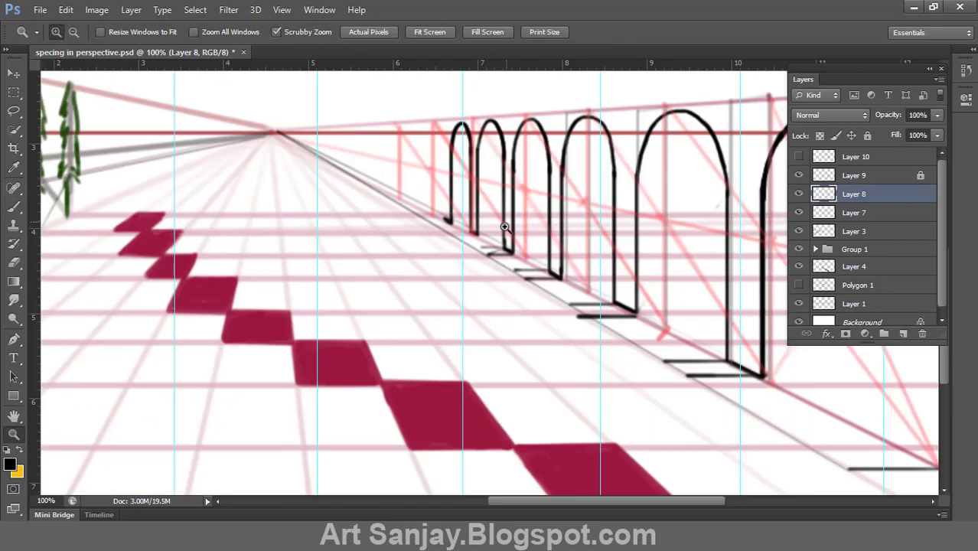
pyautogui.click(499, 218)
pyautogui.click(499, 218)
pyautogui.press('b')
pyautogui.moveTo(473, 300)
pyautogui.mouseDown()
pyautogui.moveTo(421, 302)
pyautogui.moveTo(352, 266)
pyautogui.mouseUp()
pyautogui.press('z')
pyautogui.keyDown('alt'); pyautogui.click(472, 299); pyautogui.keyUp('alt')
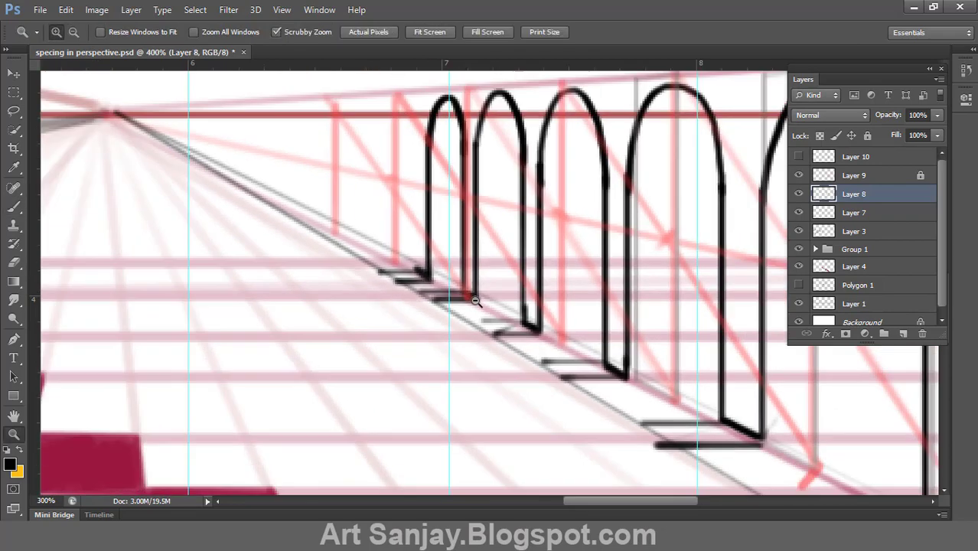
pyautogui.keyDown('alt'); pyautogui.click(474, 299); pyautogui.keyUp('alt')
pyautogui.keyDown('alt'); pyautogui.click(473, 300); pyautogui.keyUp('alt')
pyautogui.keyDown('alt'); pyautogui.click(476, 301); pyautogui.keyUp('alt')
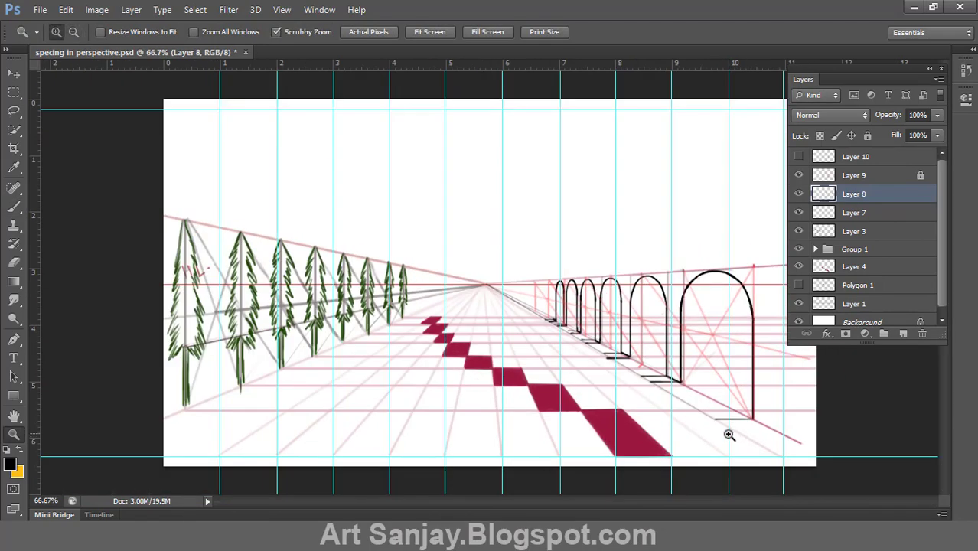
# Draw vertical drop lines from the nearest pillars' depth-line ends and a lower guide line running to the vanishing point.
pyautogui.press('b')
pyautogui.press('z')
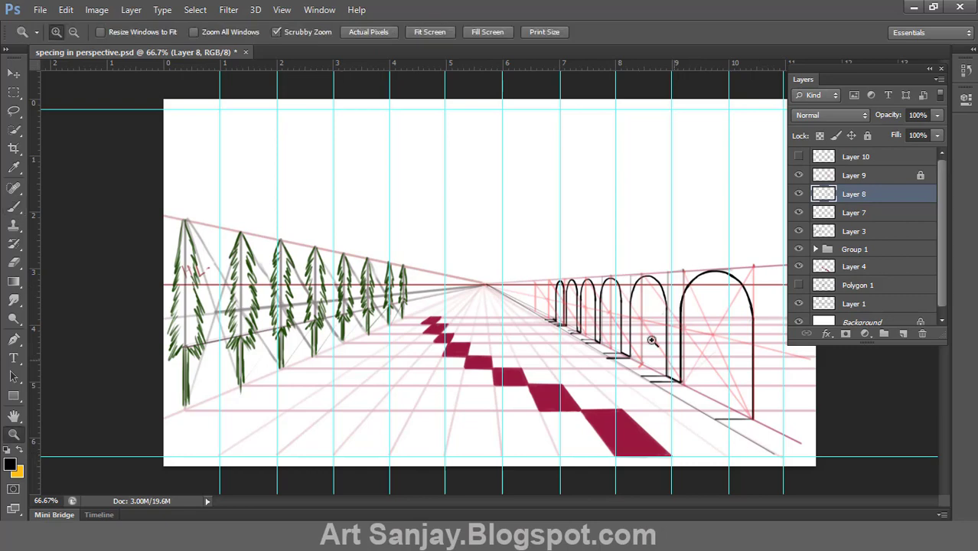
pyautogui.click(489, 285)
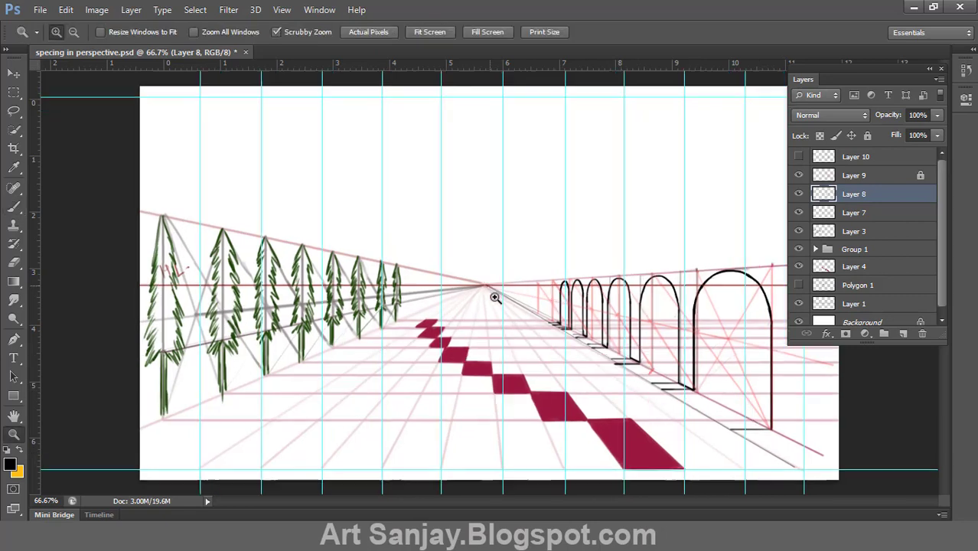
pyautogui.press('b')
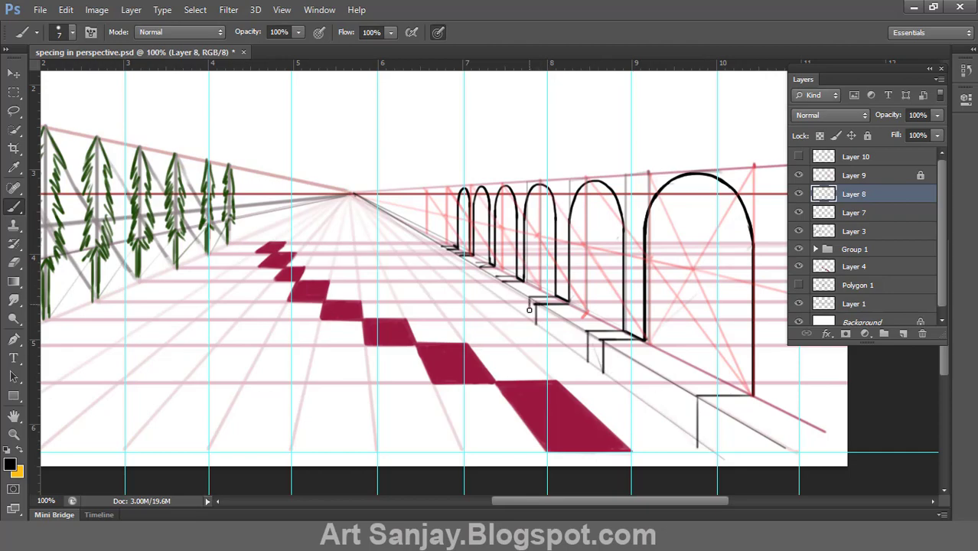
# Draw vertical edges down from the middle pillars' depth-line ends to the lower guide line.
pyautogui.press('z')
pyautogui.tripleClick(518, 273)
pyautogui.press('b')
pyautogui.moveTo(461, 310); pyautogui.dragTo(460, 385)
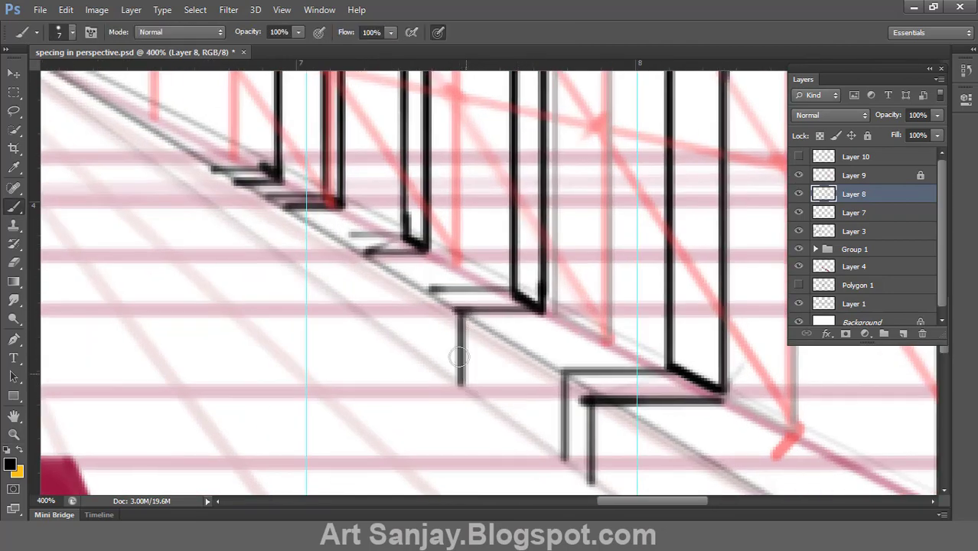
pyautogui.moveTo(433, 289); pyautogui.dragTo(436, 331)
pyautogui.moveTo(432, 290); pyautogui.dragTo(431, 364)
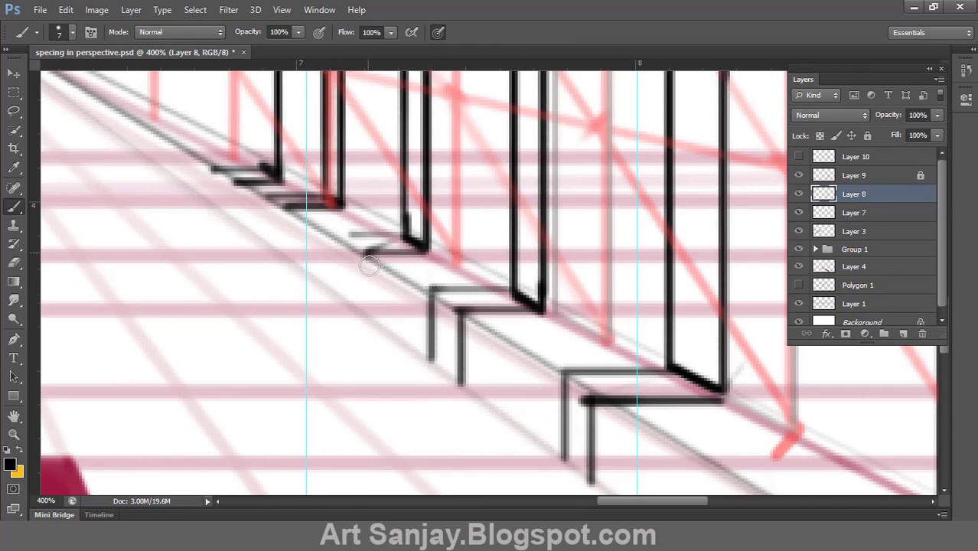
pyautogui.moveTo(368, 253); pyautogui.dragTo(367, 316)
pyautogui.moveTo(361, 237); pyautogui.dragTo(344, 298)
# Draw short vertical edges below the farthest small pillars' depth lines, undoing the misplaced stroke.
pyautogui.press('space')
pyautogui.moveTo(422, 256)
pyautogui.mouseDown()
pyautogui.moveTo(454, 286)
pyautogui.moveTo(677, 332)
pyautogui.mouseUp()
pyautogui.moveTo(541, 286); pyautogui.dragTo(546, 332)
pyautogui.moveTo(521, 273); pyautogui.dragTo(522, 322)
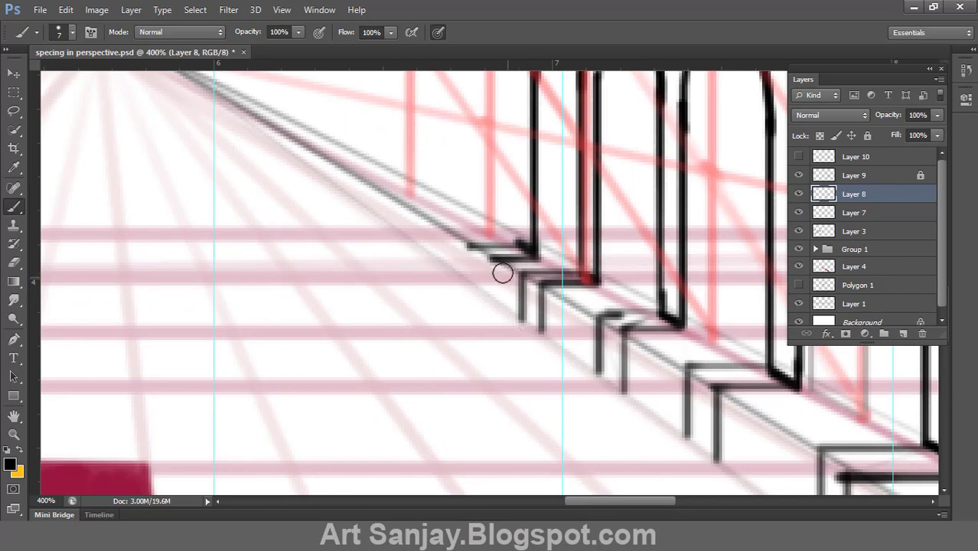
pyautogui.moveTo(471, 246); pyautogui.dragTo(492, 299)
pyautogui.hotkey('ctrl', 'z')
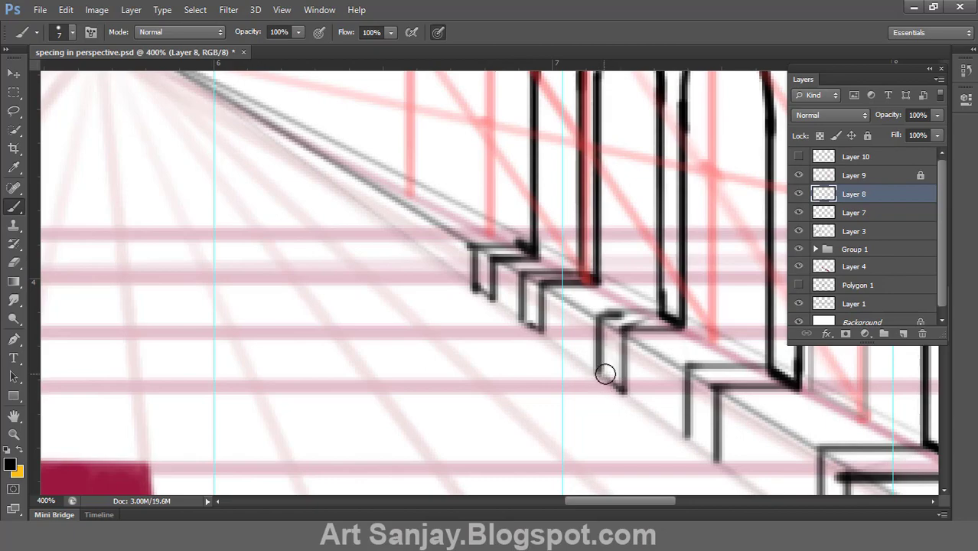
# Join the lower ends of the vertical edges along the guide line for the middle and second-nearest pillar bases.
pyautogui.moveTo(607, 371); pyautogui.dragTo(444, 222)
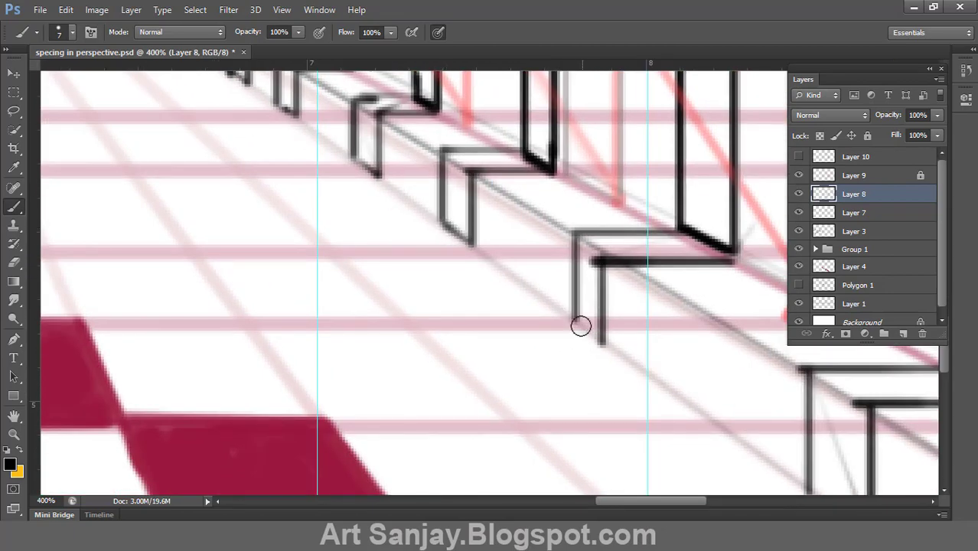
pyautogui.moveTo(575, 322); pyautogui.dragTo(603, 346)
pyautogui.moveTo(801, 456); pyautogui.dragTo(558, 244)
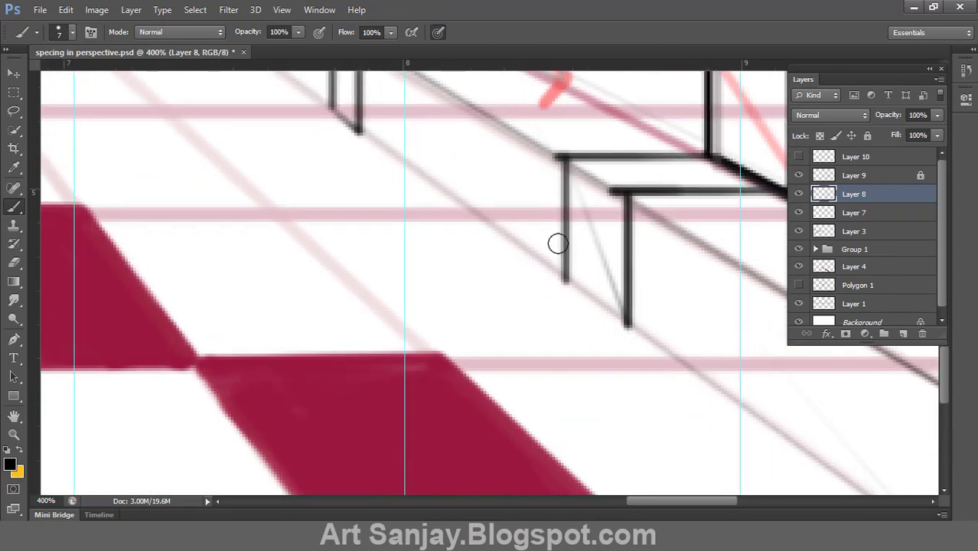
pyautogui.moveTo(566, 282); pyautogui.dragTo(620, 323)
pyautogui.keyDown('alt'); pyautogui.click(624, 322); pyautogui.keyUp('alt')
pyautogui.keyDown('alt'); pyautogui.click(624, 321); pyautogui.keyUp('alt')
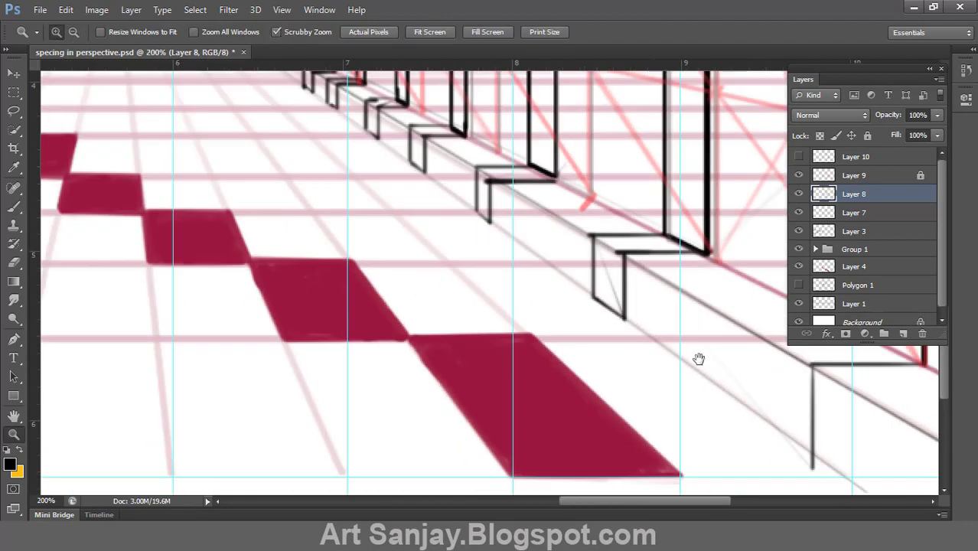
# Draw the lower edge of the nearest pillar base along the guide line and save the document.
pyautogui.moveTo(699, 359); pyautogui.dragTo(579, 290)
pyautogui.press('b')
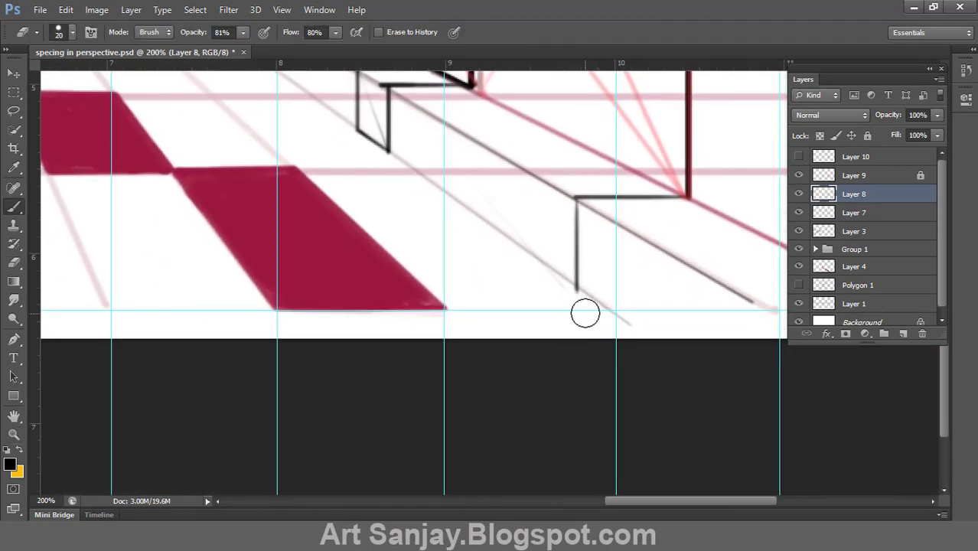
pyautogui.press('b')
pyautogui.press('z')
pyautogui.keyDown('alt'); pyautogui.click(613, 332); pyautogui.keyUp('alt')
pyautogui.keyDown('alt'); pyautogui.click(613, 331); pyautogui.keyUp('alt')
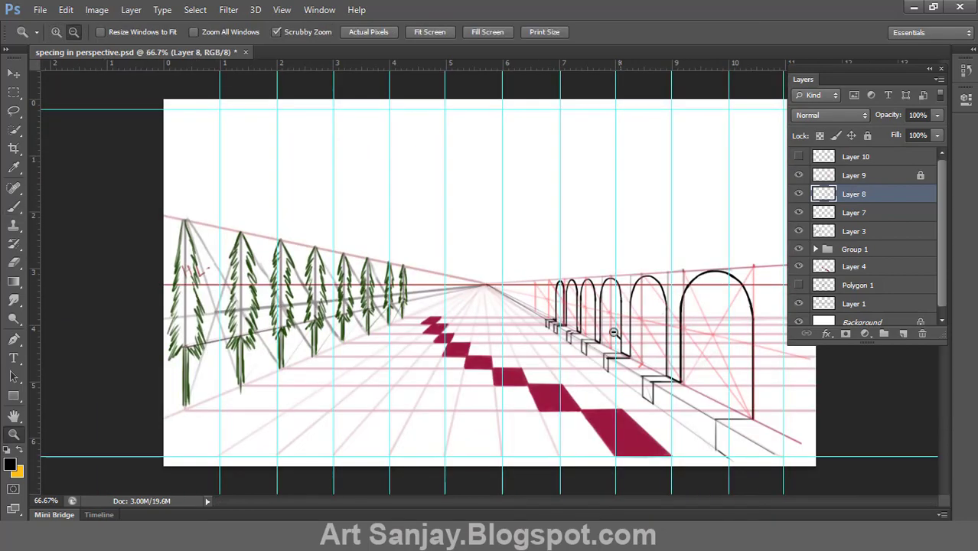
pyautogui.hotkey('ctrl', 's')
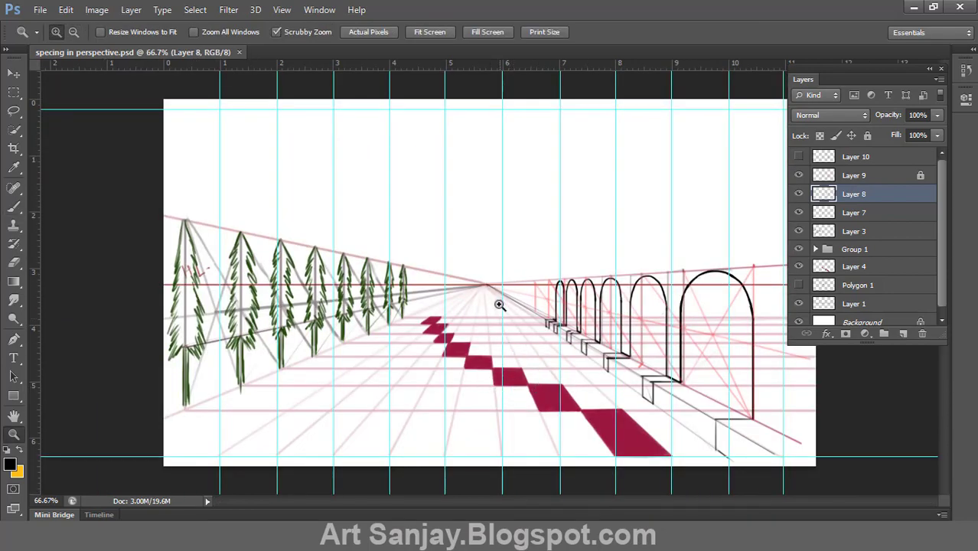
# Examine the whole perspective drawing, toggling the visibility of Group 1 off and back on.
pyautogui.rightClick(521, 266)
pyautogui.click(554, 276)
pyautogui.click(560, 358)
pyautogui.rightClick(522, 317)
pyautogui.click(556, 329)
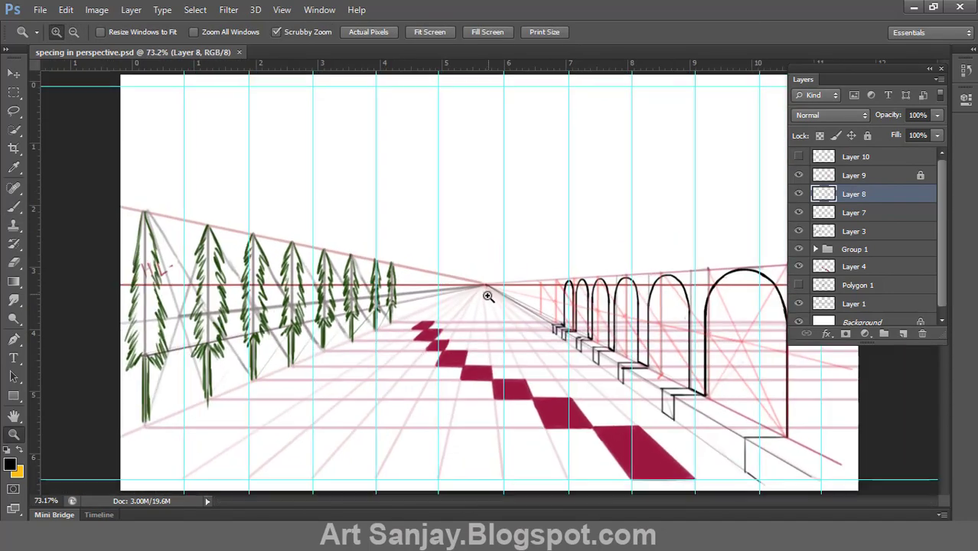
pyautogui.click(488, 293)
pyautogui.rightClick(484, 264)
pyautogui.click(570, 292)
pyautogui.click(798, 250)
pyautogui.click(798, 250)
pyautogui.keyDown('alt'); pyautogui.click(509, 384); pyautogui.keyUp('alt')
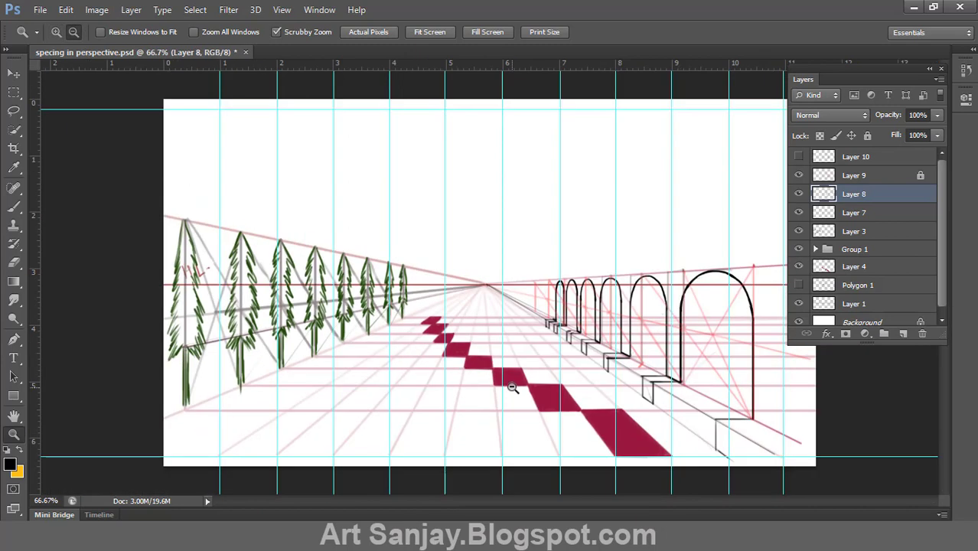
# Collapse the Layers panel and examine the drawing in full-screen mode, both close up and as a whole.
pyautogui.doubleClick(801, 81)
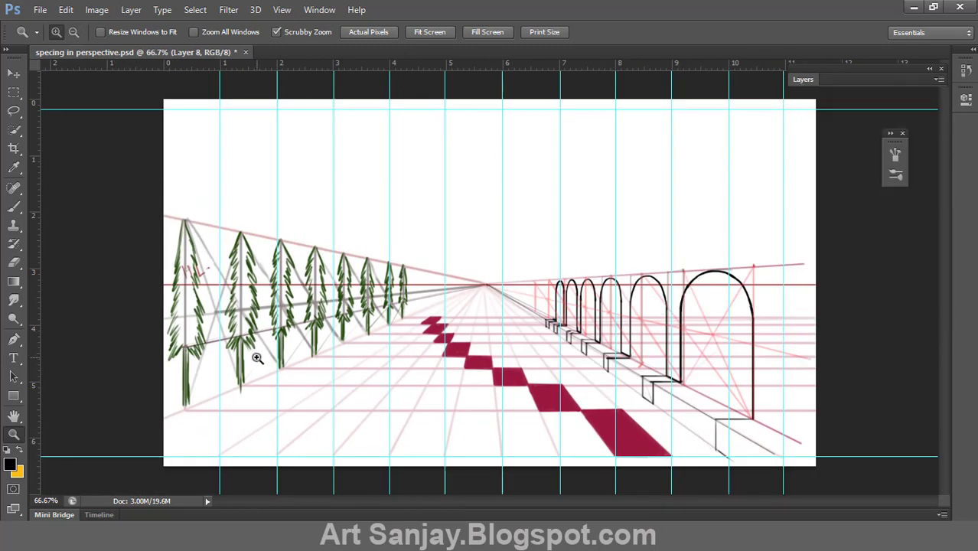
pyautogui.rightClick(370, 148)
pyautogui.click(458, 179)
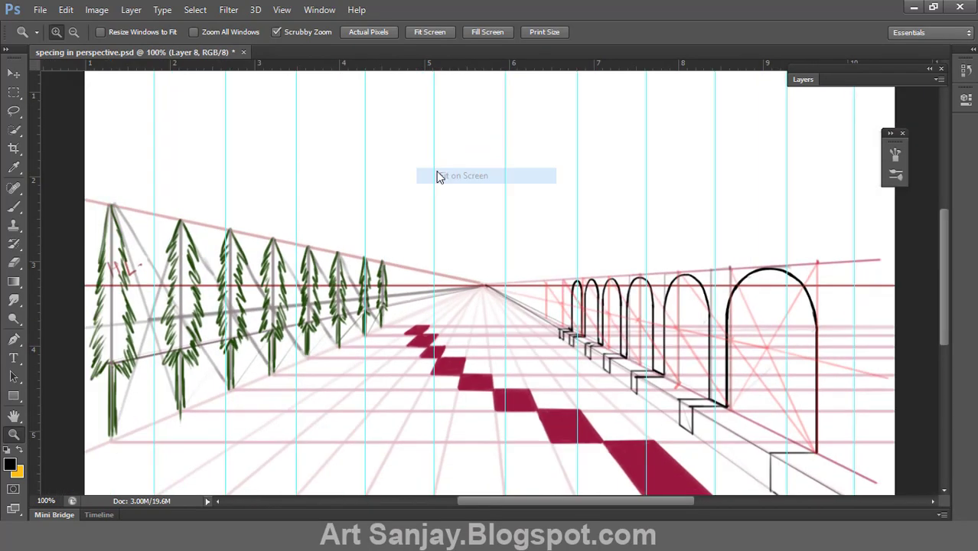
pyautogui.moveTo(437, 175); pyautogui.dragTo(432, 180)
pyautogui.click(456, 304)
pyautogui.click(456, 303)
pyautogui.click(456, 304)
pyautogui.press('f')
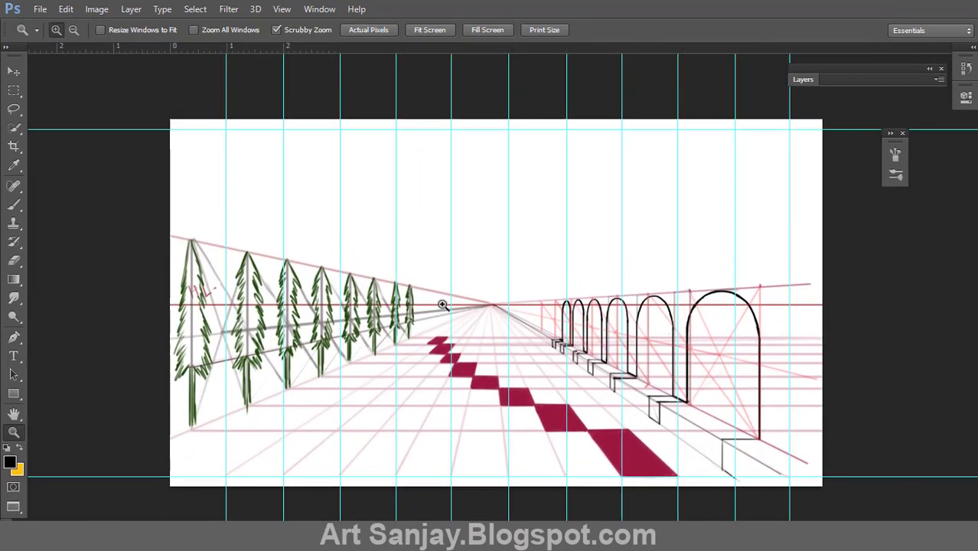
pyautogui.press('f')
pyautogui.click(444, 297)
pyautogui.moveTo(521, 236); pyautogui.dragTo(499, 238)
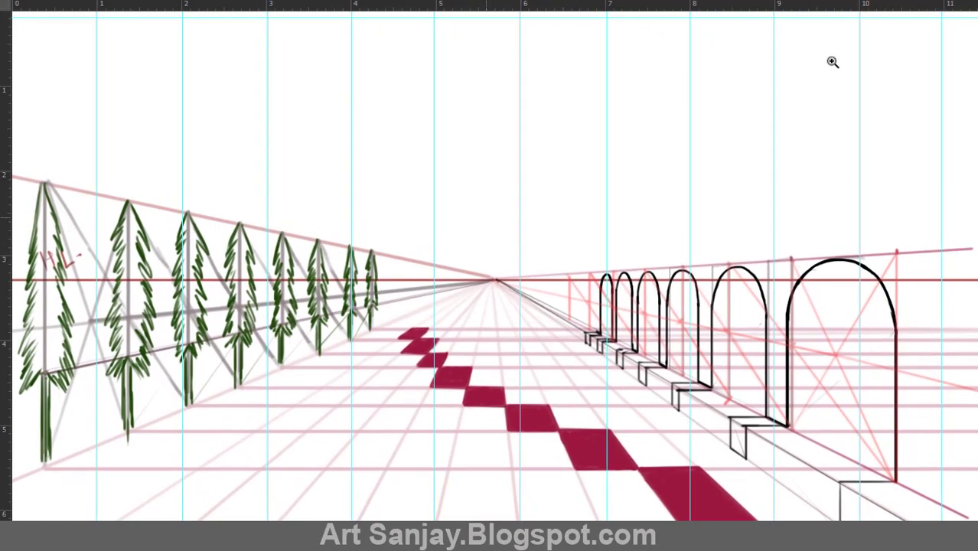
pyautogui.keyDown('alt'); pyautogui.click(422, 277); pyautogui.keyUp('alt')
pyautogui.keyDown('alt'); pyautogui.click(422, 277); pyautogui.keyUp('alt')
pyautogui.press('f')
pyautogui.press('f')
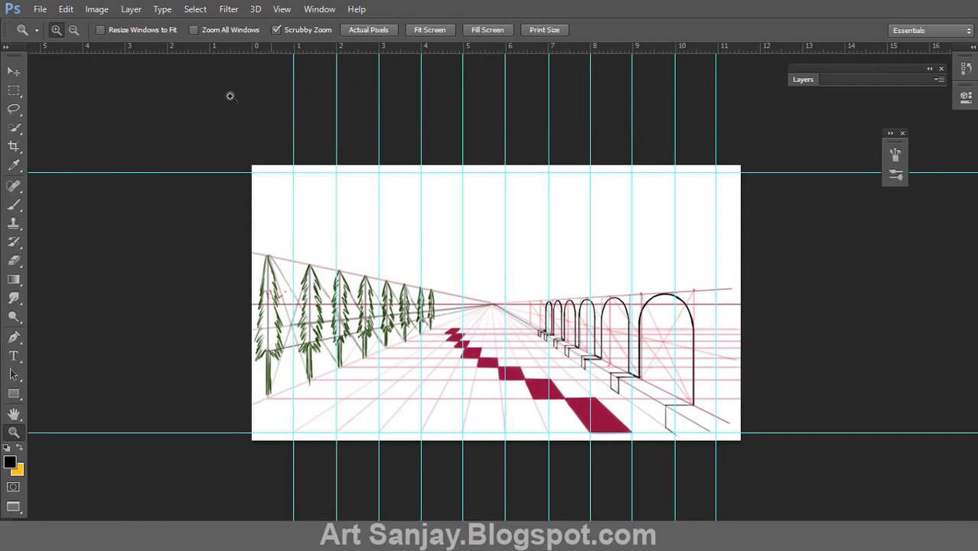
pyautogui.click(41, 9)
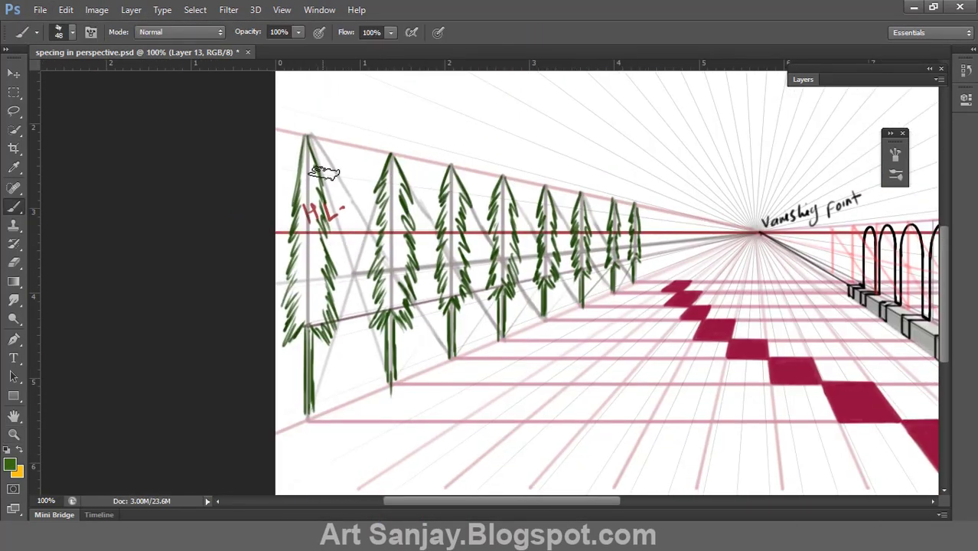
# Undo the test stroke and set the textured brush to 63% opacity, 62% flow and size 15.
pyautogui.moveTo(307, 145); pyautogui.dragTo(310, 172)
pyautogui.hotkey('ctrl', 'z')
pyautogui.click(299, 32)
pyautogui.moveTo(297, 48); pyautogui.dragTo(270, 48)
pyautogui.click(391, 32)
pyautogui.moveTo(390, 48); pyautogui.dragTo(362, 48)
pyautogui.press('[')
pyautogui.press('[')
# Fill the foliage of the whole receding row of trees on Layer 13 with mid-green brush strokes.
pyautogui.moveTo(307, 153)
pyautogui.mouseDown()
pyautogui.moveTo(334, 284)
pyautogui.moveTo(306, 336)
pyautogui.moveTo(295, 252)
pyautogui.moveTo(304, 149)
pyautogui.moveTo(304, 307)
pyautogui.mouseUp()
pyautogui.moveTo(387, 327)
pyautogui.mouseDown()
pyautogui.moveTo(387, 165)
pyautogui.moveTo(405, 273)
pyautogui.moveTo(401, 329)
pyautogui.mouseUp()
pyautogui.moveTo(451, 172)
pyautogui.mouseDown()
pyautogui.moveTo(453, 302)
pyautogui.moveTo(453, 191)
pyautogui.moveTo(496, 289)
pyautogui.moveTo(505, 188)
pyautogui.mouseUp()
pyautogui.moveTo(544, 215)
pyautogui.mouseDown()
pyautogui.moveTo(542, 273)
pyautogui.moveTo(549, 222)
pyautogui.moveTo(580, 224)
pyautogui.moveTo(585, 280)
pyautogui.moveTo(635, 222)
pyautogui.moveTo(635, 264)
pyautogui.mouseUp()
# Shade the foliage with darker greens, adding very dark green strokes to the shadow side of the two nearest trees.
pyautogui.click(10, 464)
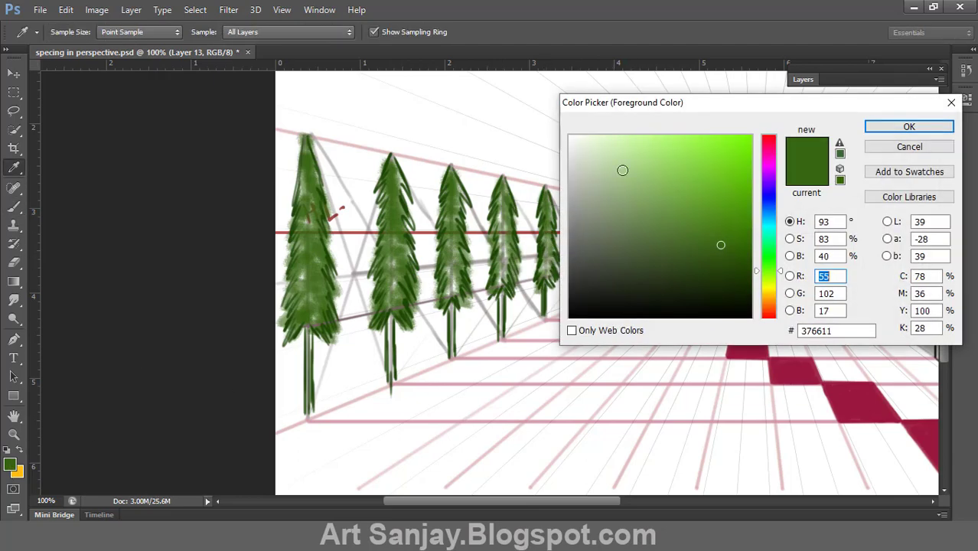
pyautogui.press('Return')
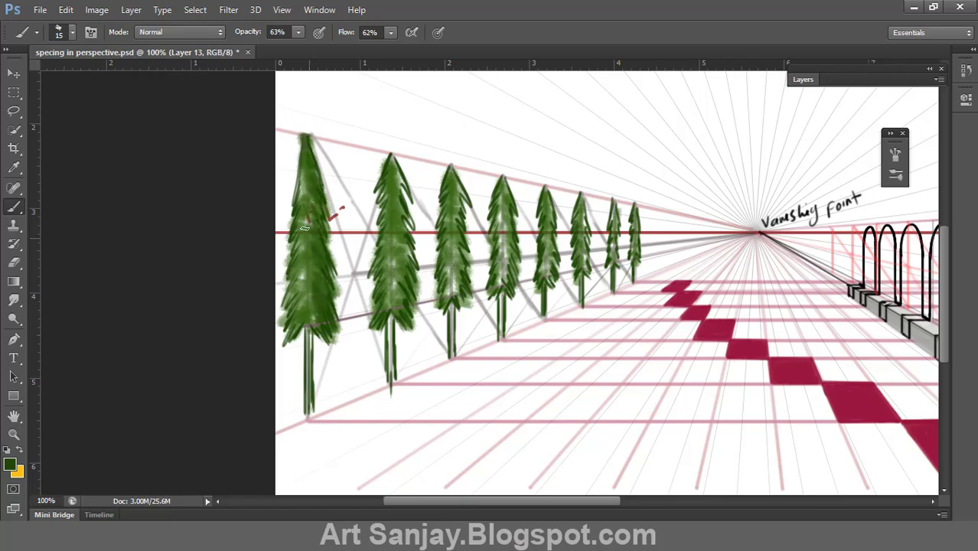
pyautogui.click(10, 464)
pyautogui.press('Return')
pyautogui.moveTo(314, 338)
pyautogui.mouseDown()
pyautogui.moveTo(323, 273)
pyautogui.moveTo(314, 203)
pyautogui.mouseUp()
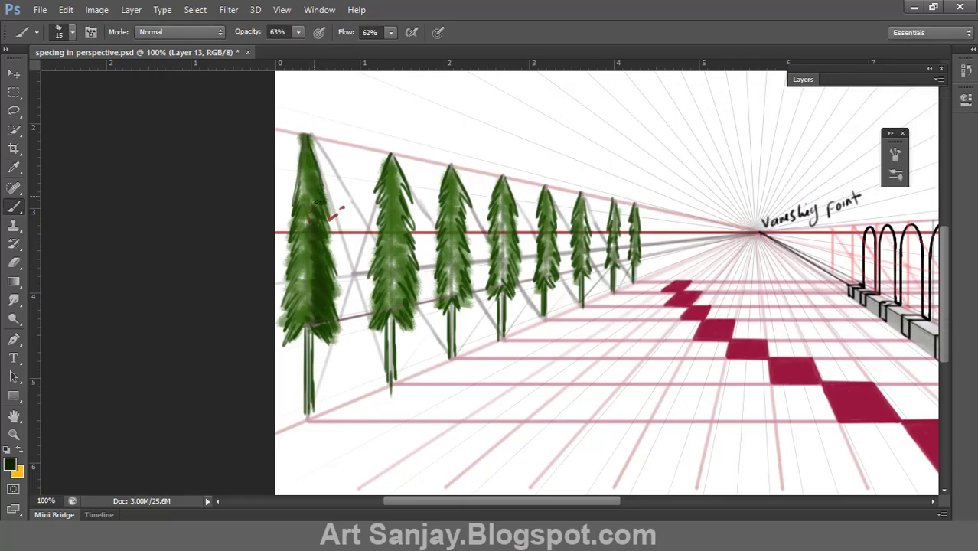
pyautogui.moveTo(400, 309); pyautogui.dragTo(394, 165)
# Paint bright green highlights along the left side of the nearest tree.
pyautogui.click(10, 464)
pyautogui.click(712, 159)
pyautogui.press('Return')
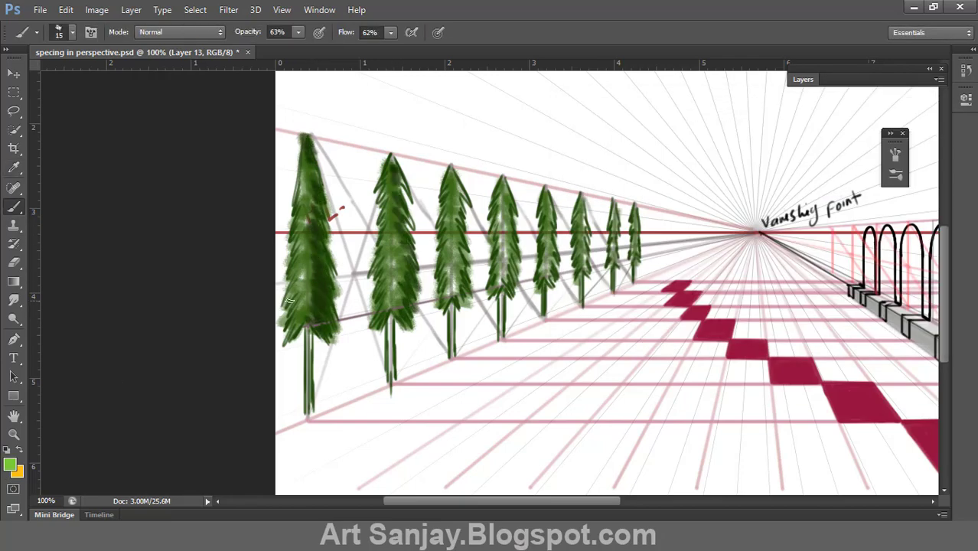
pyautogui.moveTo(287, 289)
pyautogui.mouseDown()
pyautogui.moveTo(305, 212)
pyautogui.moveTo(310, 256)
pyautogui.mouseUp()
pyautogui.moveTo(303, 290); pyautogui.dragTo(292, 343)
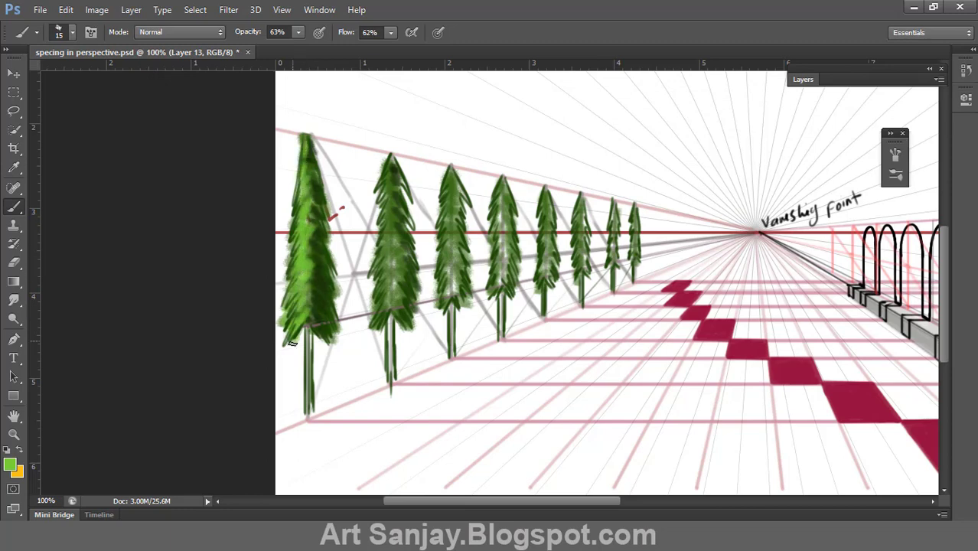
# Add finer highlights to the nearest tree at brush size 10, using light green aefc6f and a still paler green.
pyautogui.click(9, 467)
pyautogui.click(671, 135)
pyautogui.click(876, 125)
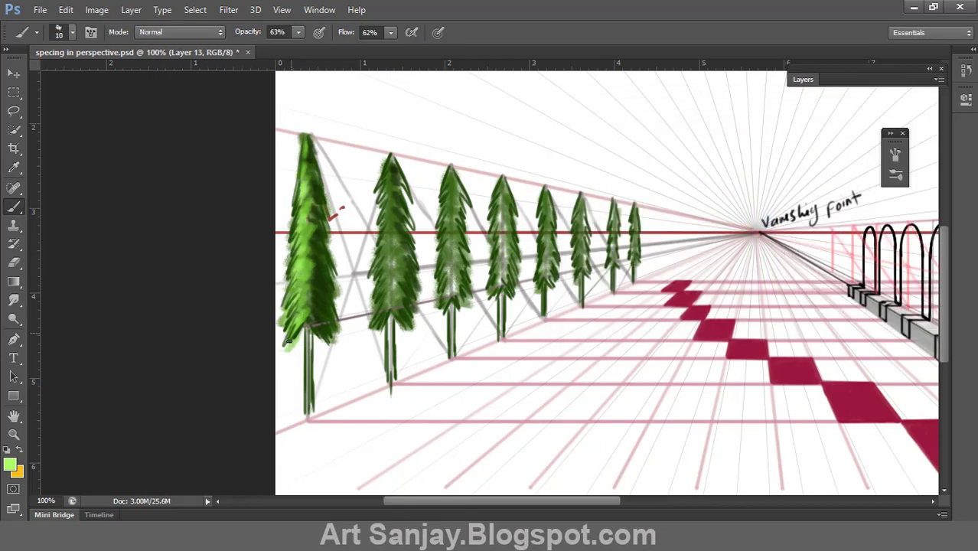
pyautogui.click(9, 465)
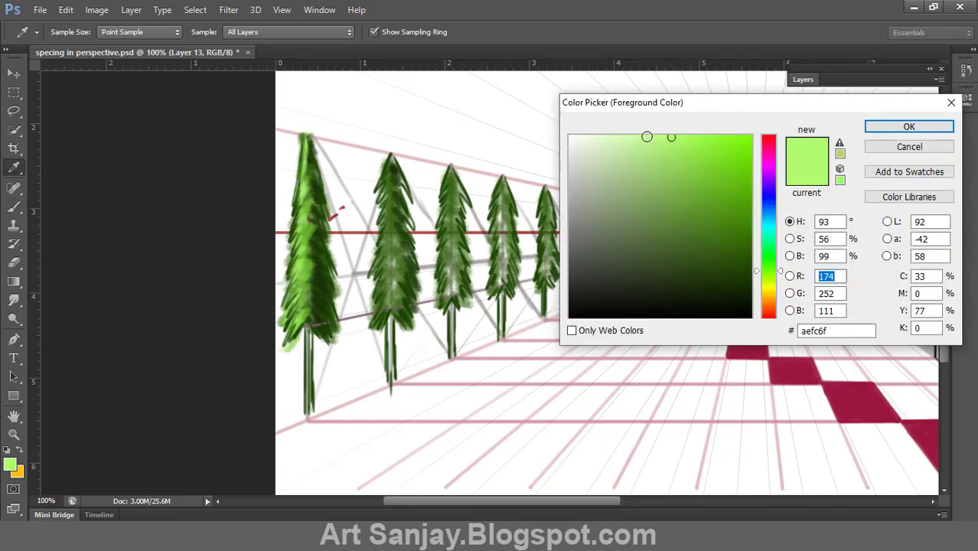
pyautogui.click(647, 137)
pyautogui.click(880, 126)
pyautogui.moveTo(305, 180); pyautogui.dragTo(297, 208)
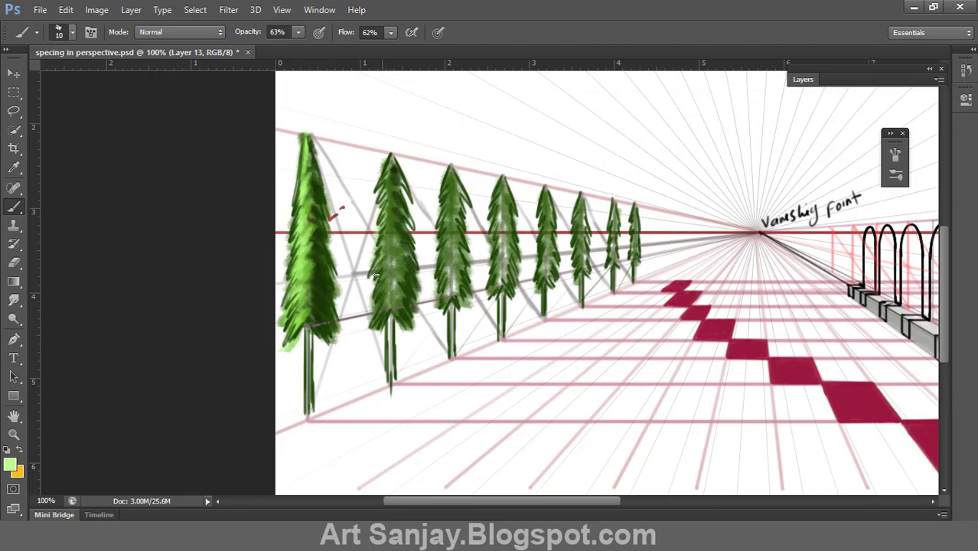
pyautogui.press('z')
pyautogui.keyDown('alt'); pyautogui.click(469, 312); pyautogui.keyUp('alt')
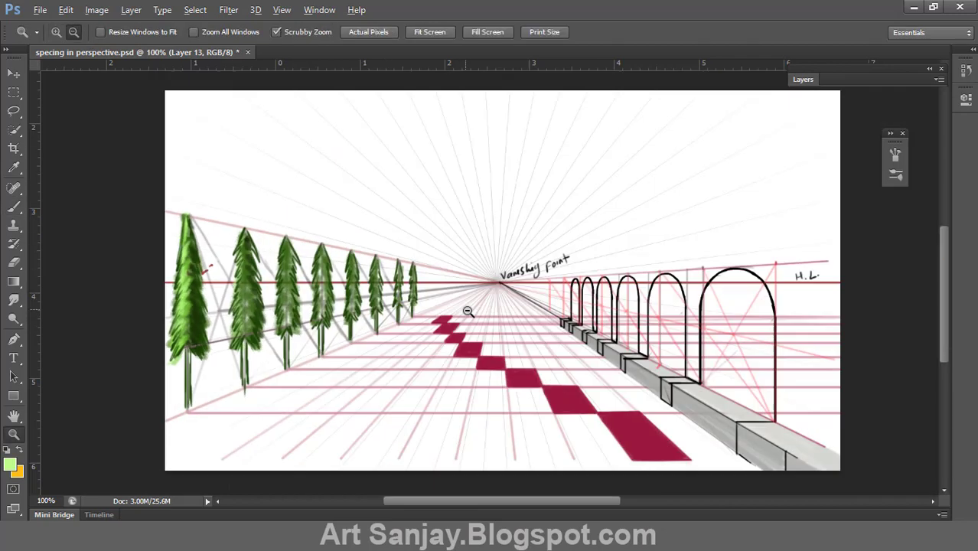
pyautogui.keyDown('alt'); pyautogui.click(469, 312); pyautogui.keyUp('alt')
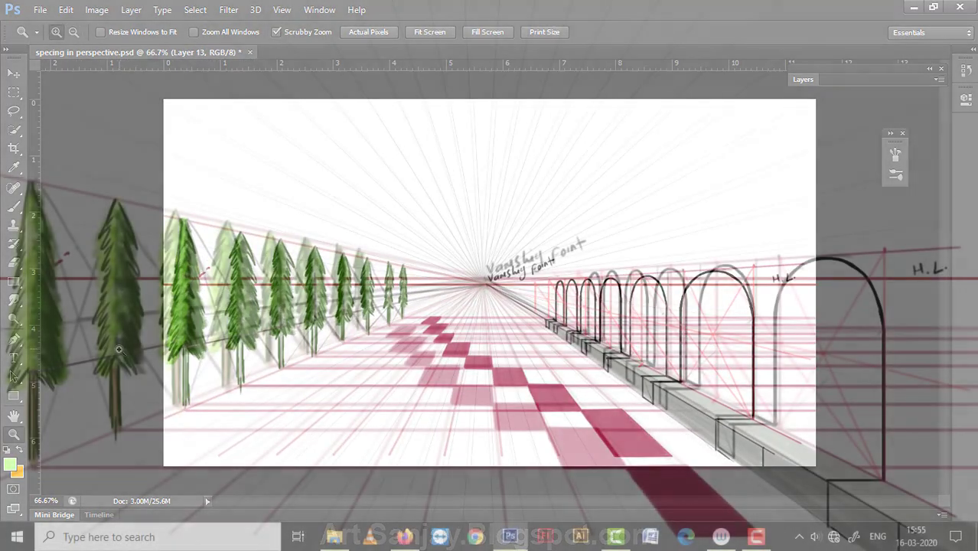